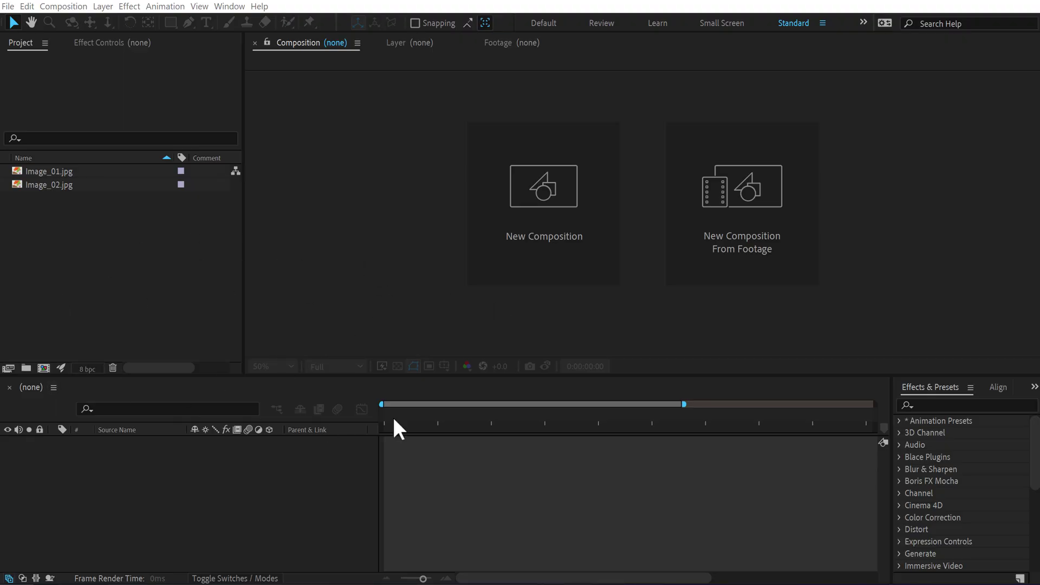
- Create a composition named 'Transition': 2560×1440, 30 fps, 2 seconds long, aspect ratio locked
click(526, 239)
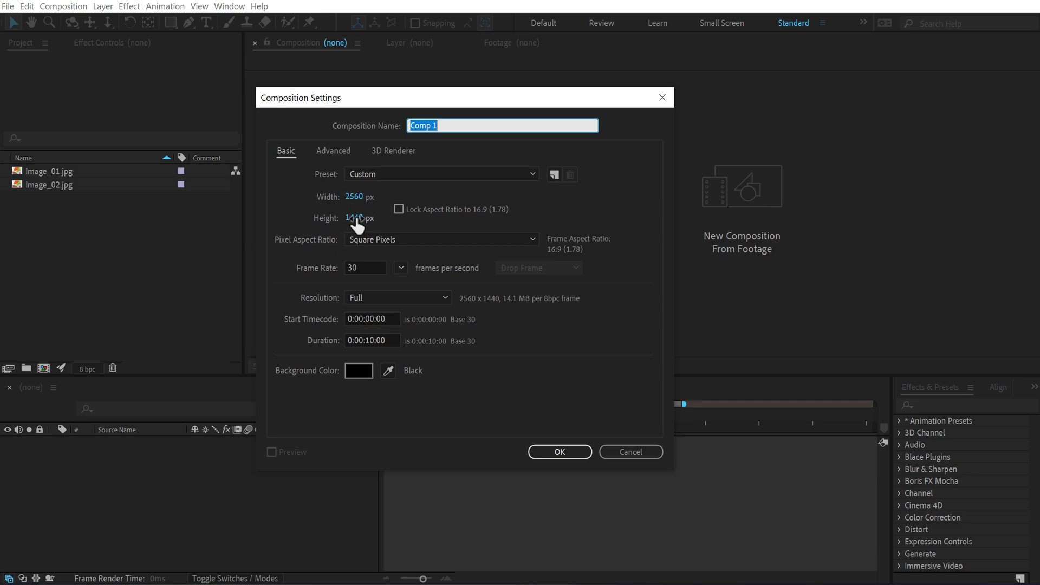
click(399, 210)
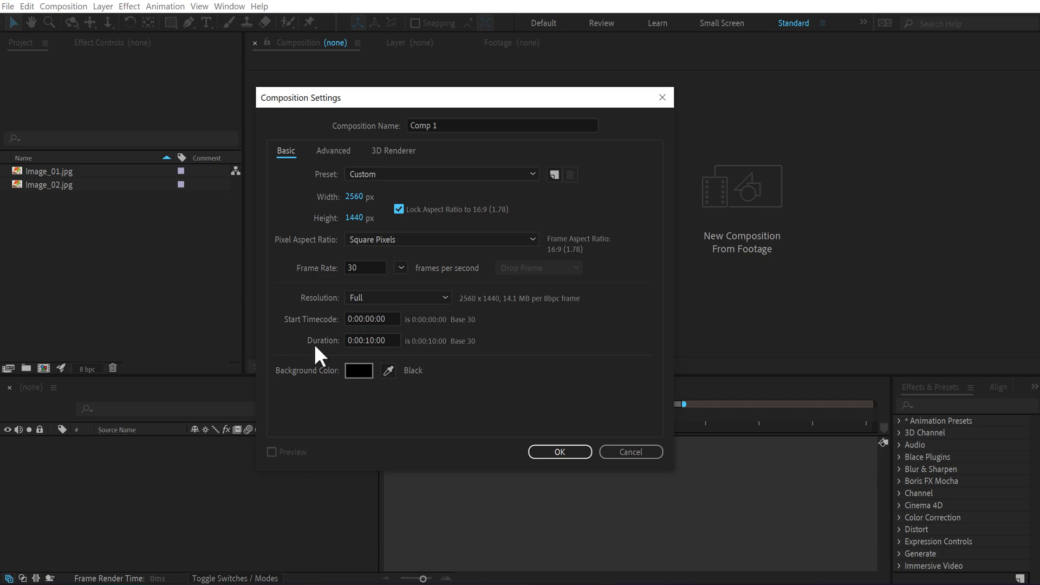
click(371, 336)
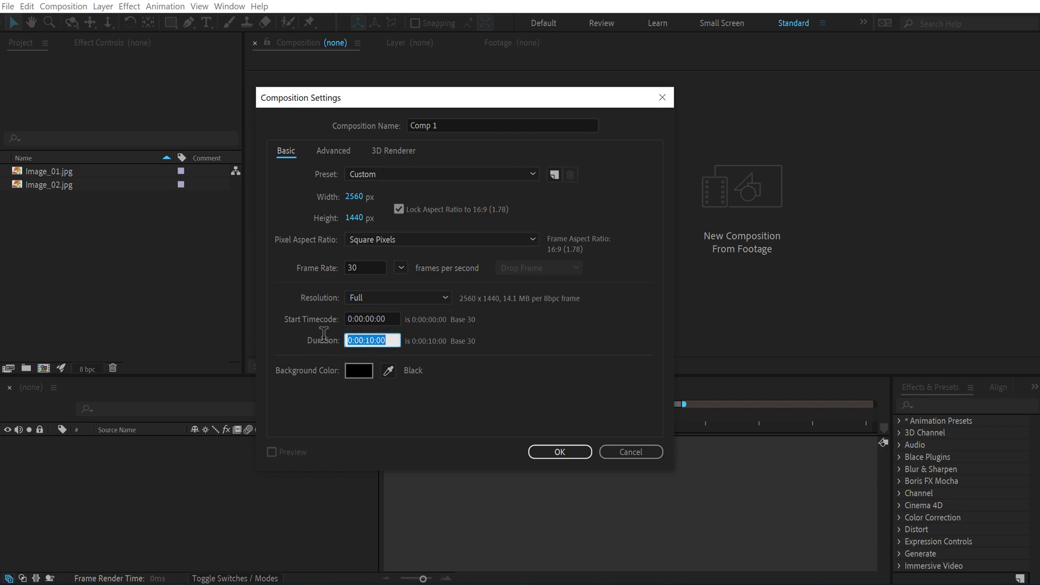
text(2)
click(539, 385)
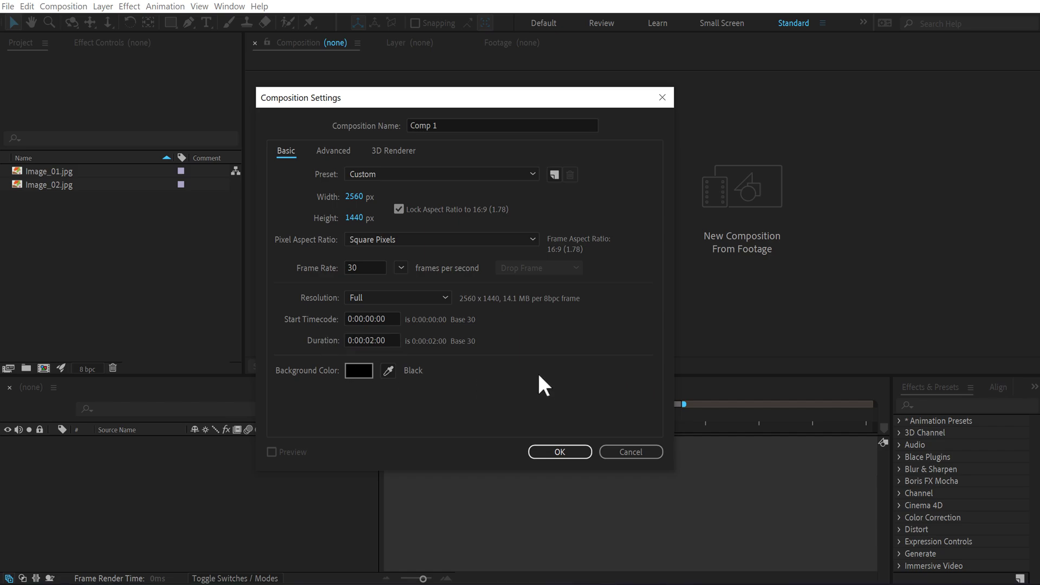
drag(460, 123, 368, 126)
text(Transition)
key(Return)
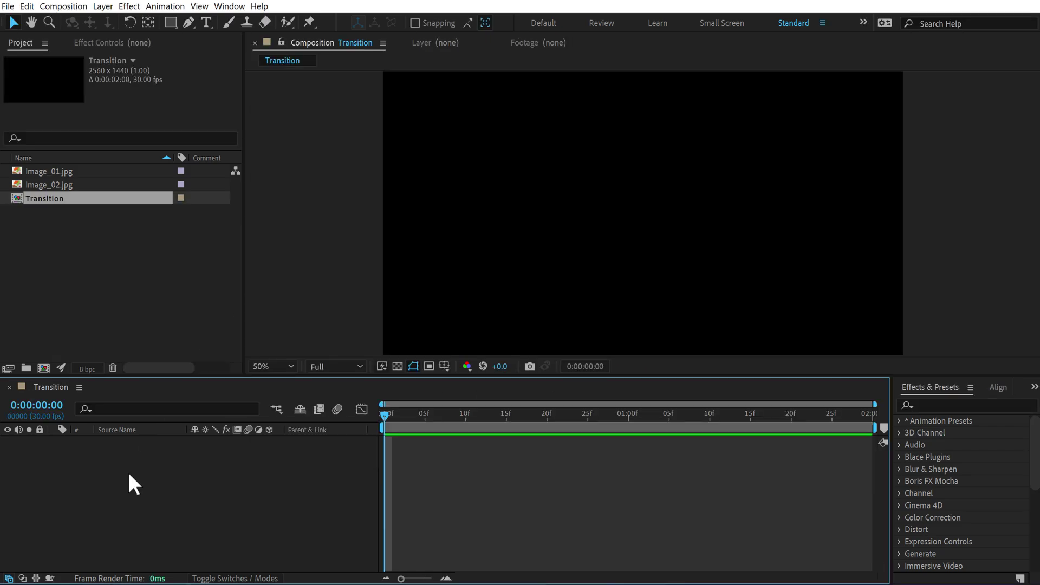
- Add an adjustment layer and split it at the 1-second mark
right_click(163, 462)
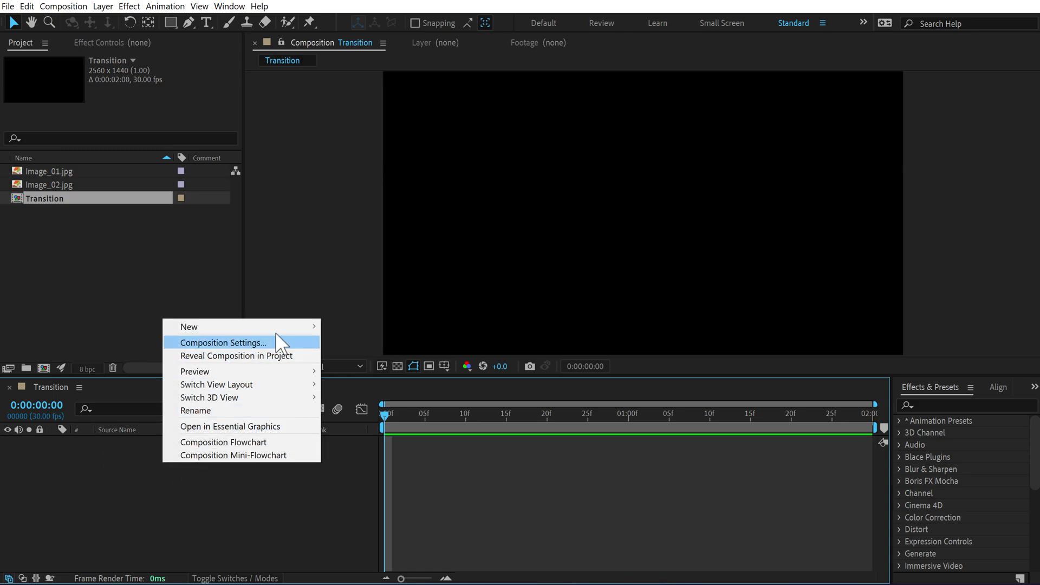
mouse_move(276, 328)
click(388, 422)
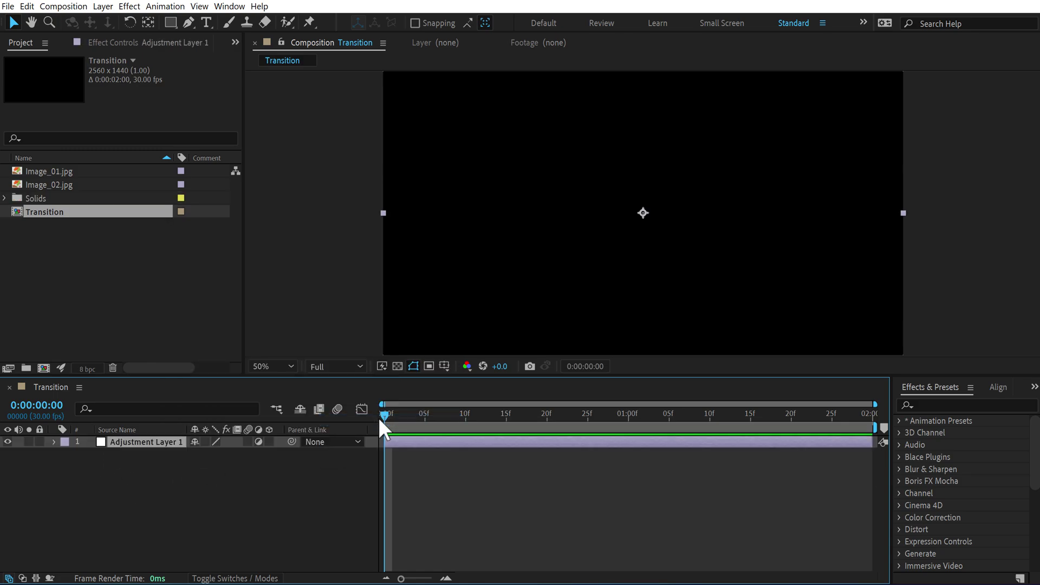
click(626, 425)
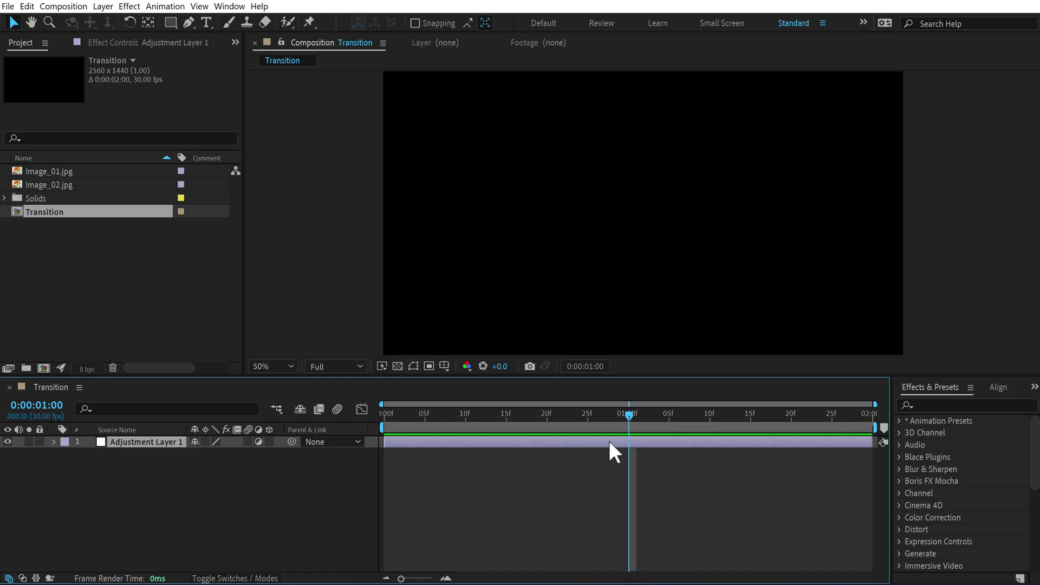
key(ctrl+shift+d)
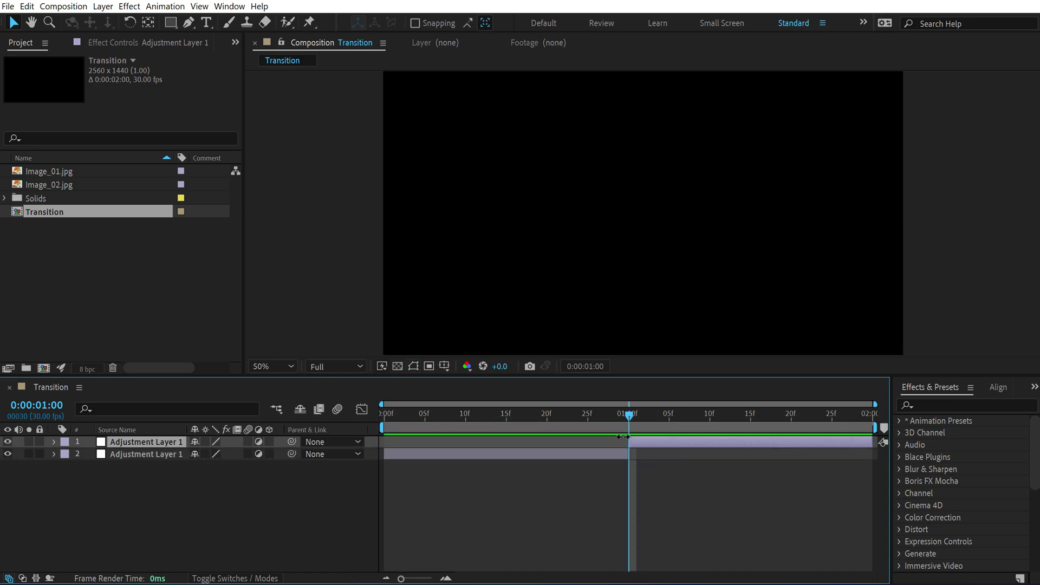
- Apply the Transform effect to the first-half adjustment layer
click(163, 454)
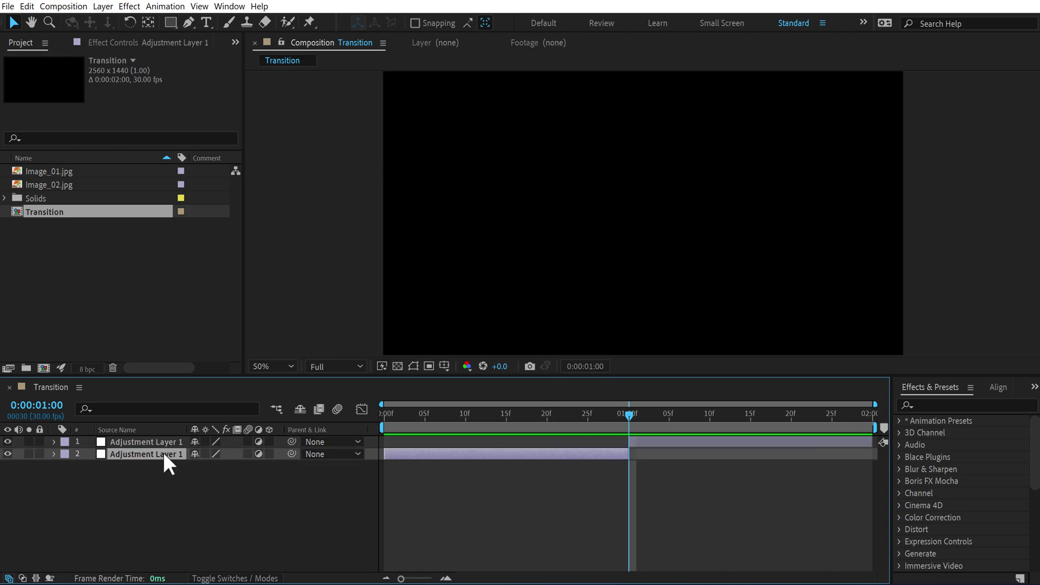
click(938, 404)
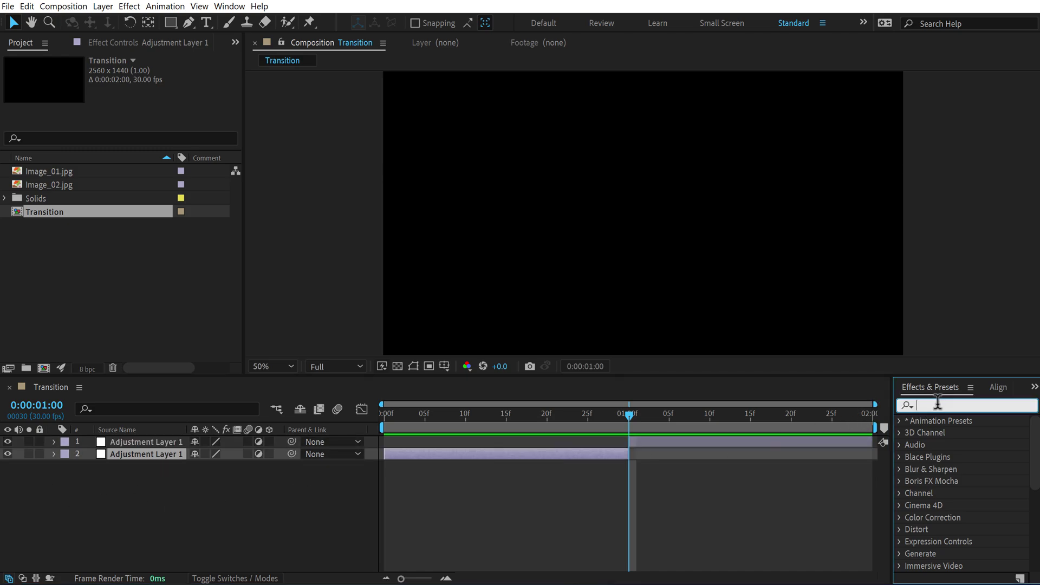
text(trans)
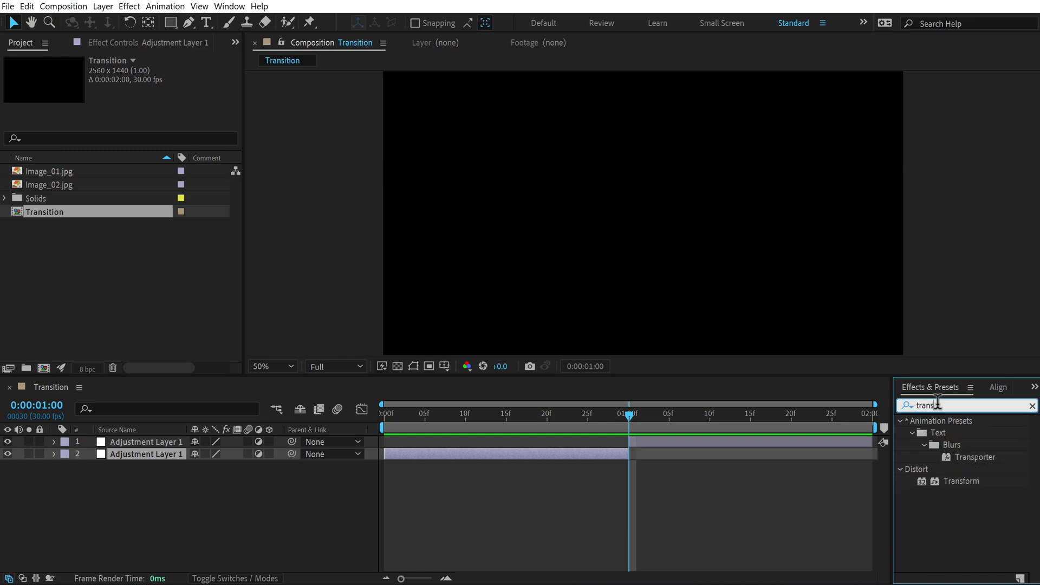
double_click(962, 481)
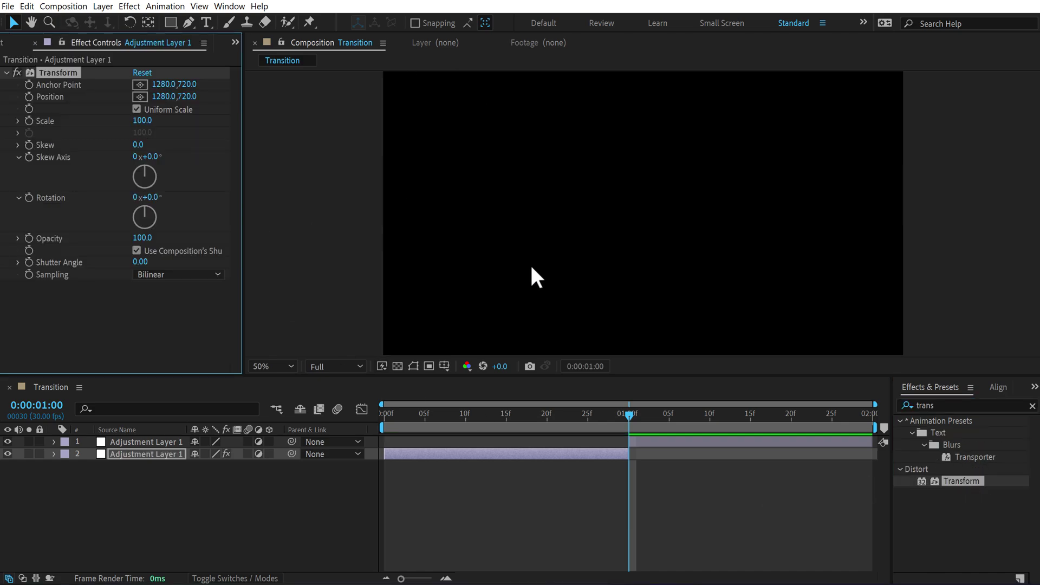
- Add Image_01 ending at 1 second and Image_02 starting at 1 second
click(9, 43)
click(56, 185)
drag(57, 171, 98, 520)
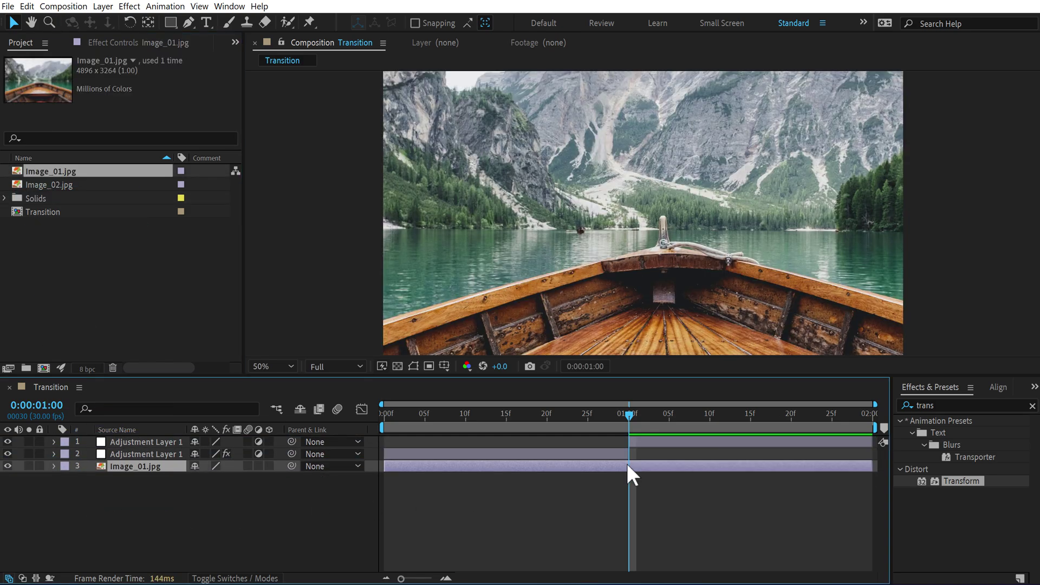
key(alt+])
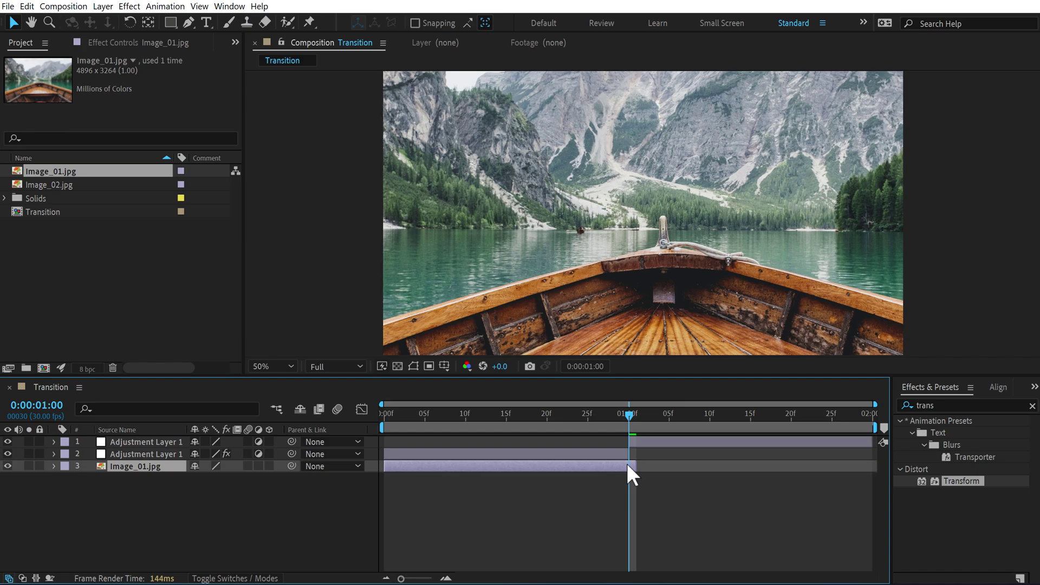
drag(50, 184, 251, 503)
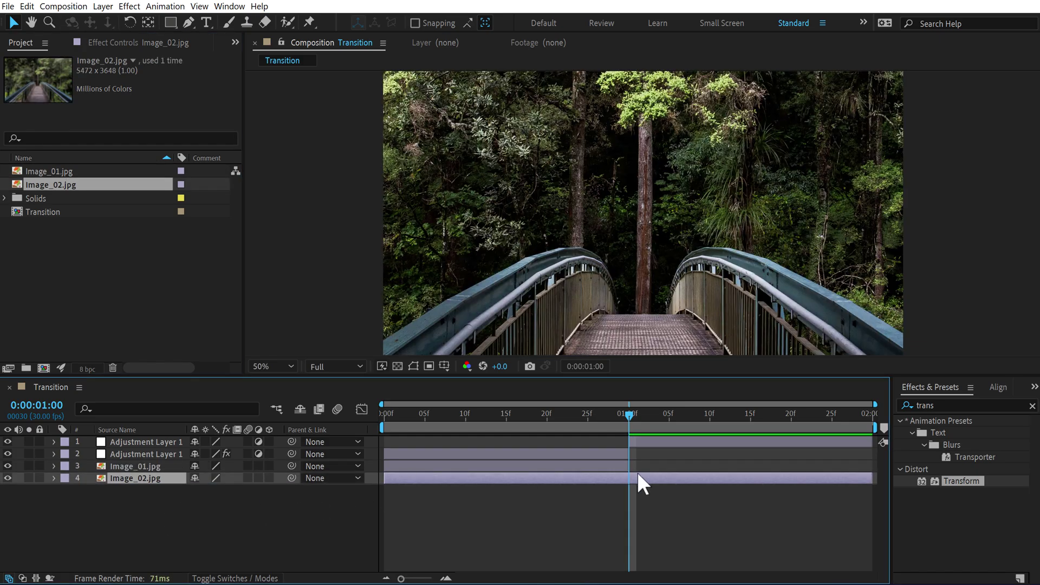
key(alt+[)
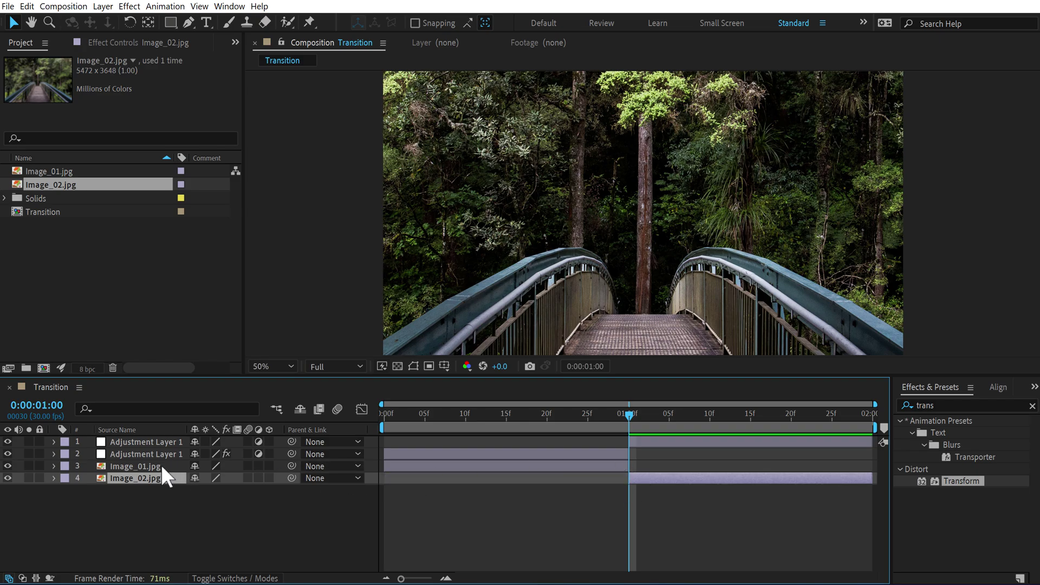
- Set both adjustment layers' label colour to Red
click(136, 454)
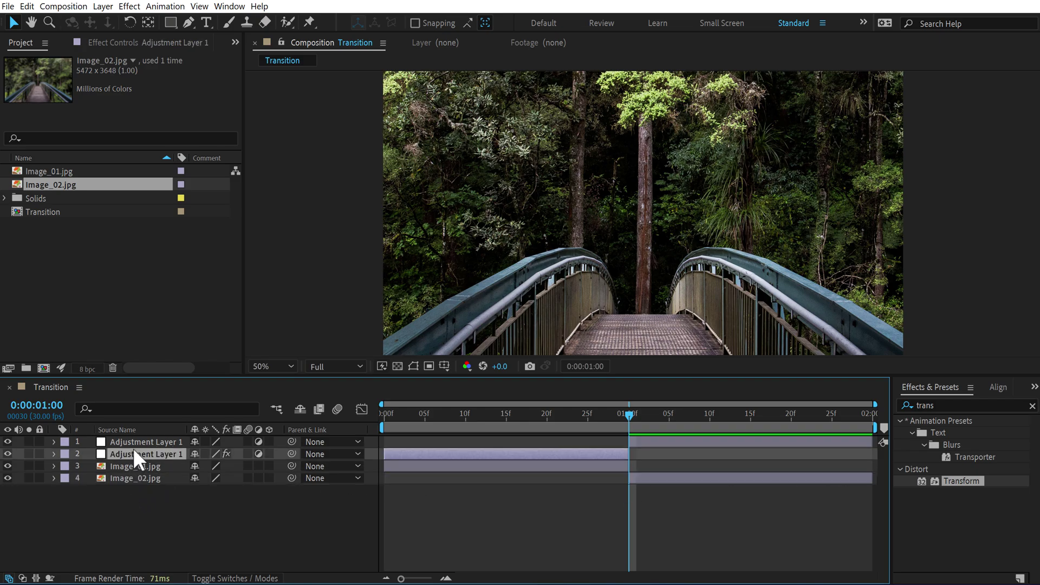
ctrl+click(134, 442)
click(66, 441)
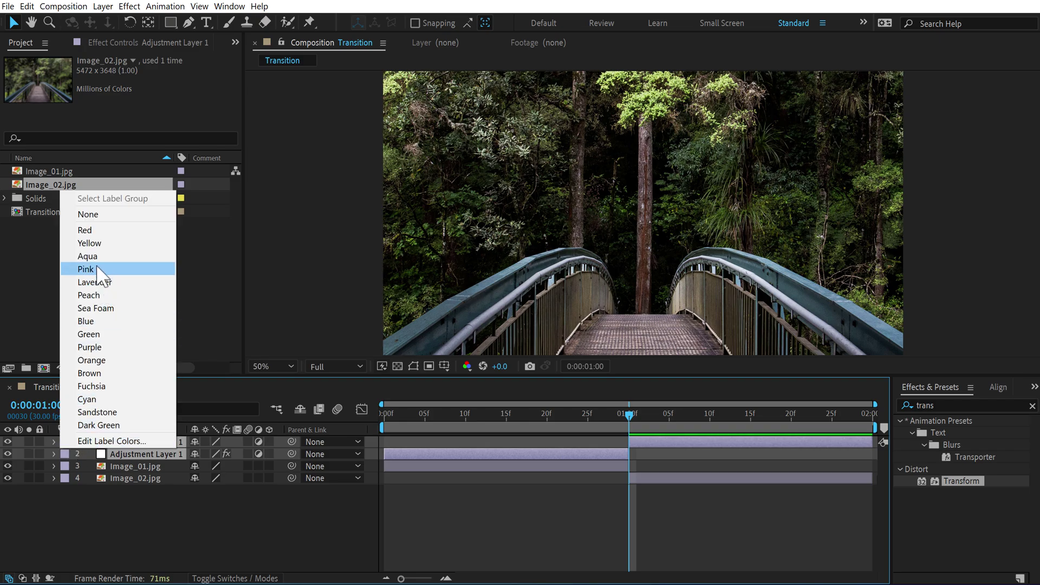
click(86, 230)
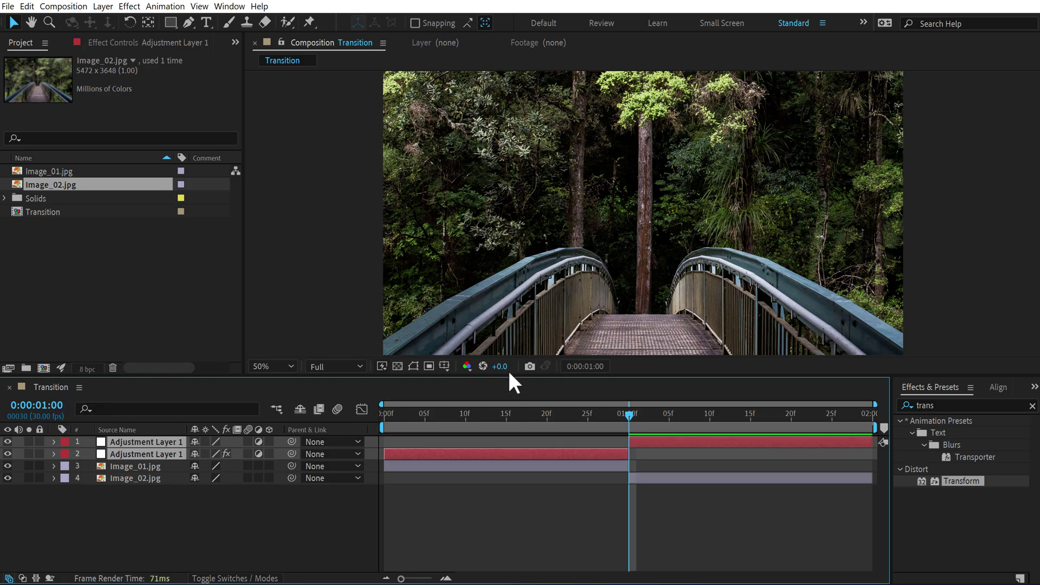
- Scale Image_01 to 56% and Image_02 to 54%
drag(612, 414, 526, 451)
click(131, 465)
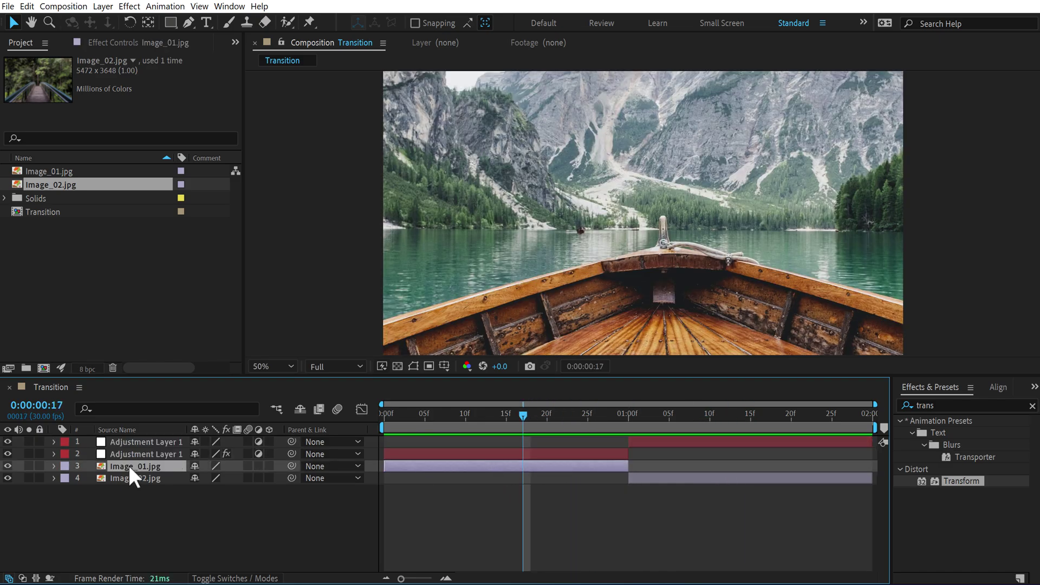
key(s)
drag(243, 481, 206, 476)
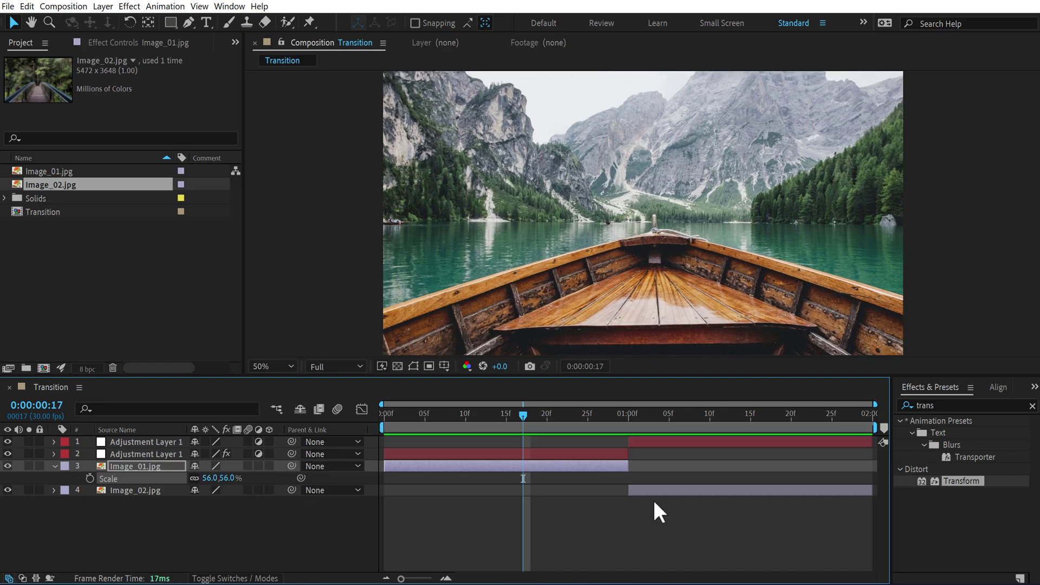
click(661, 420)
click(669, 486)
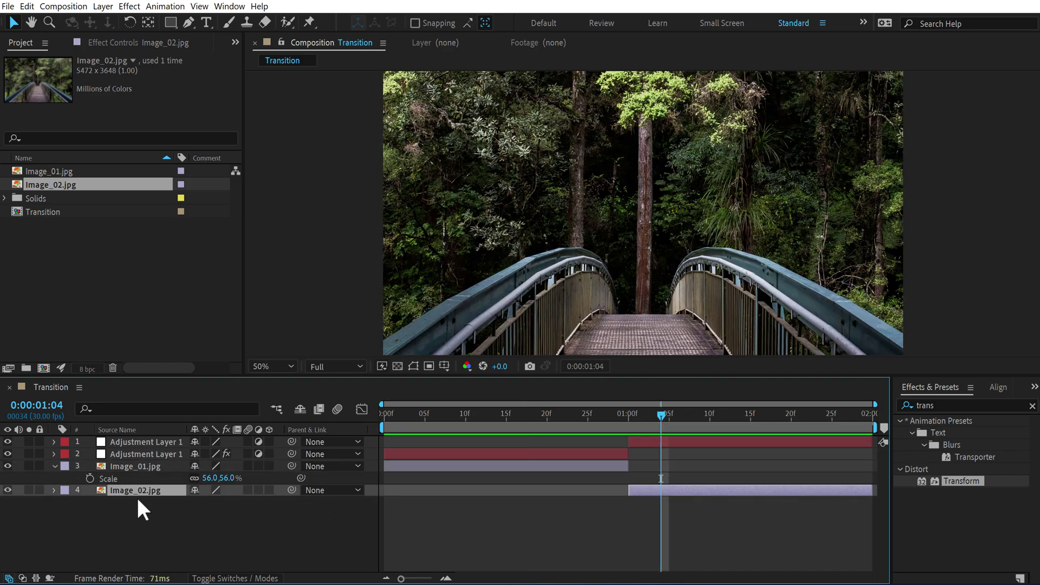
key(s)
drag(217, 504, 195, 505)
- Hide both images' Scale properties and return the playhead to the boat shot
click(313, 511)
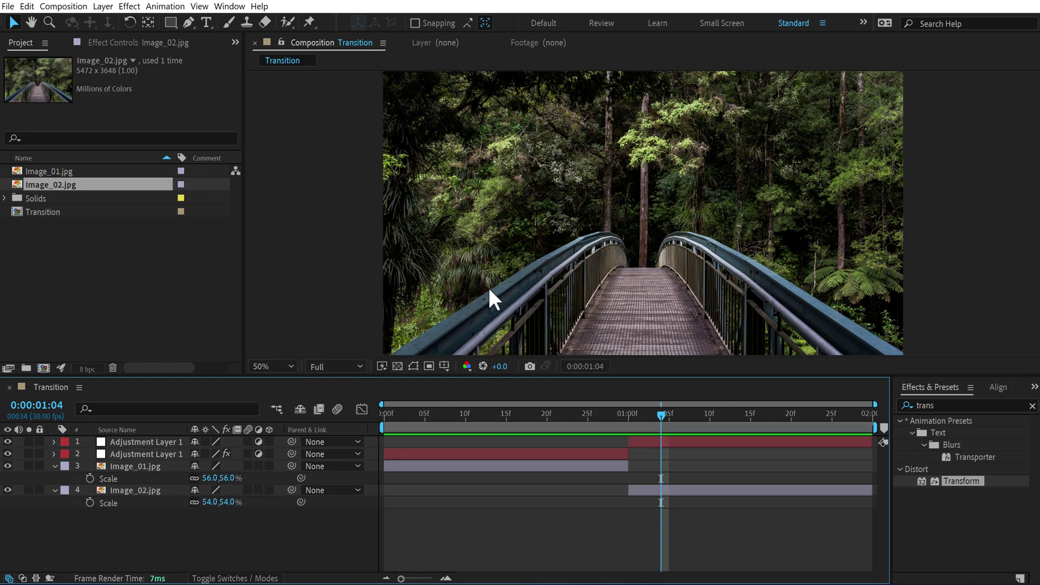
click(56, 466)
click(55, 478)
click(496, 424)
- Keyframe the first adjustment layer's Transform Position from 1280,720 to 1605,720
click(516, 453)
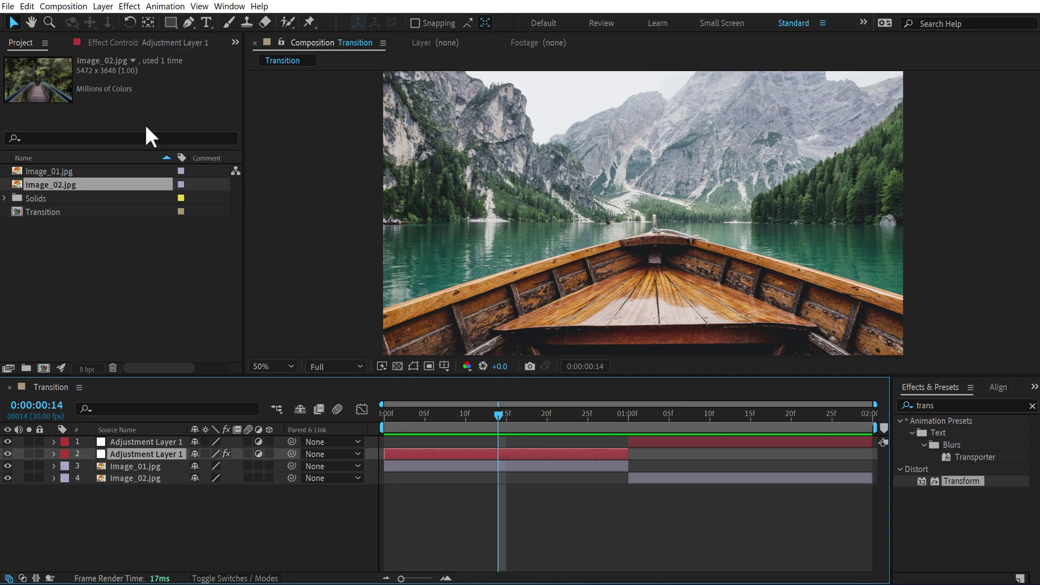
click(117, 44)
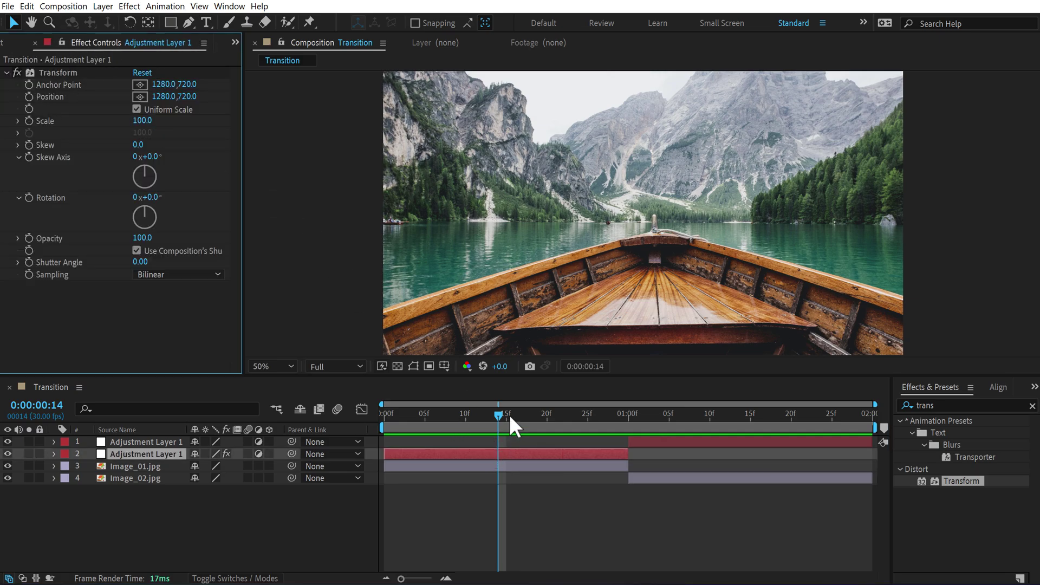
drag(509, 414, 388, 408)
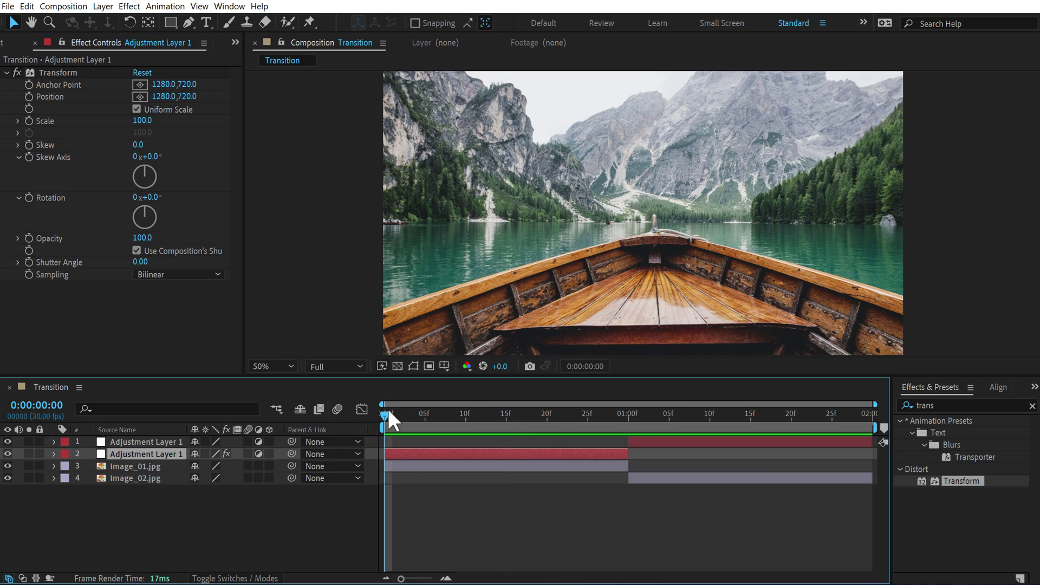
click(29, 96)
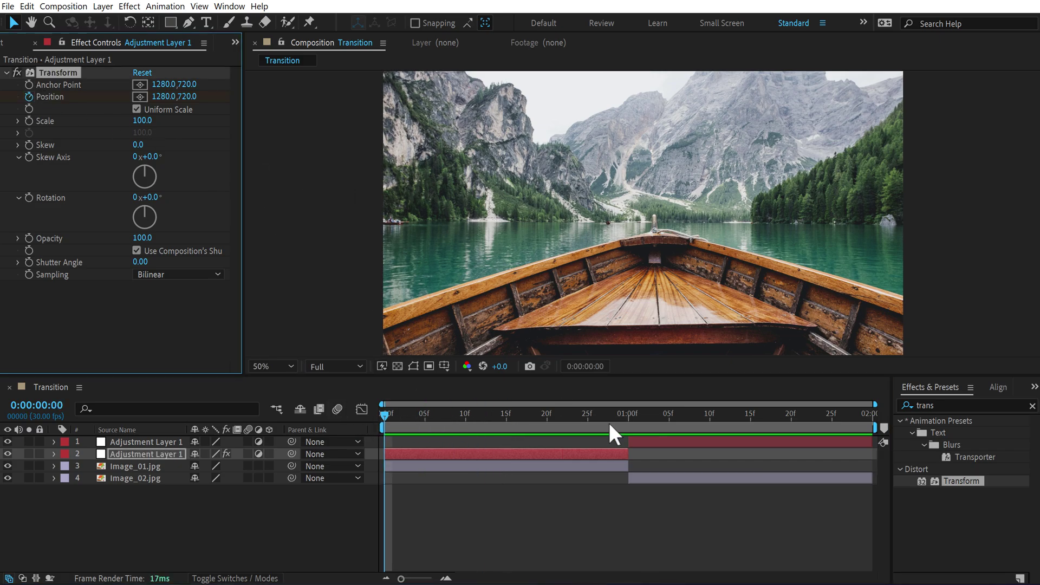
drag(609, 422, 623, 418)
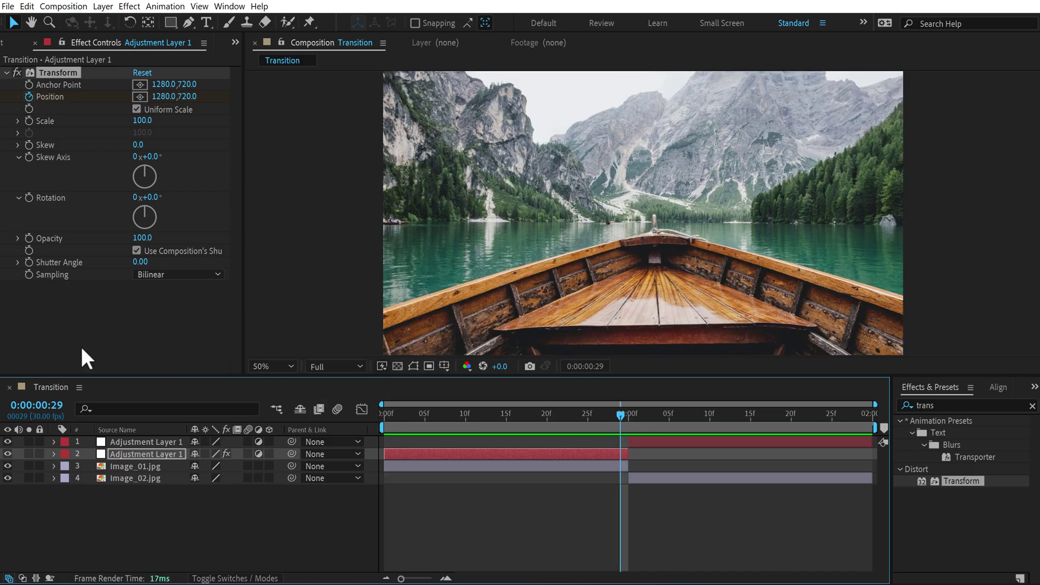
drag(161, 97, 419, 117)
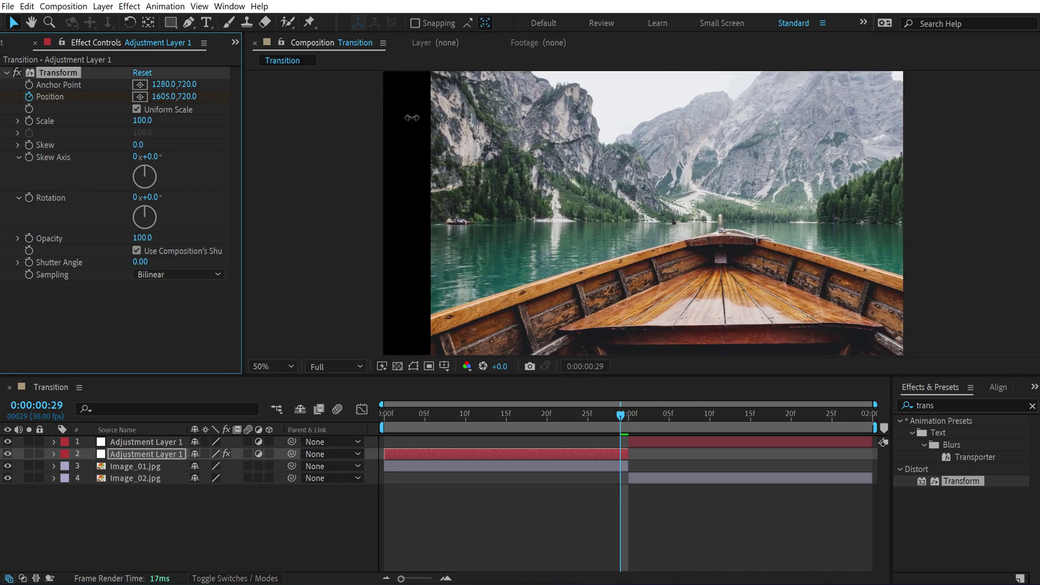
- Move the last Position keyframe to the one-second cut and preview the slide
key(u)
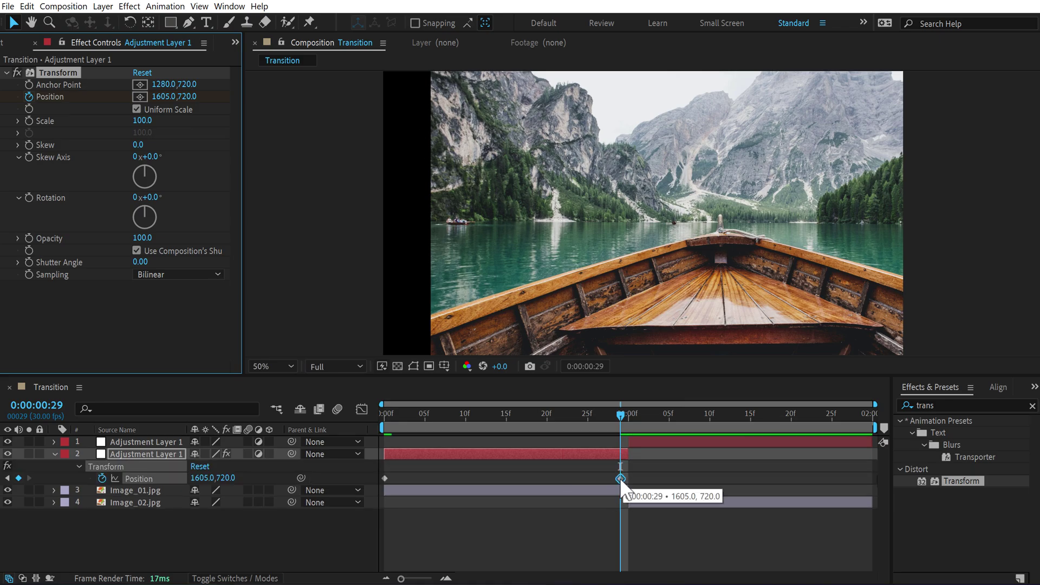
drag(622, 478, 627, 480)
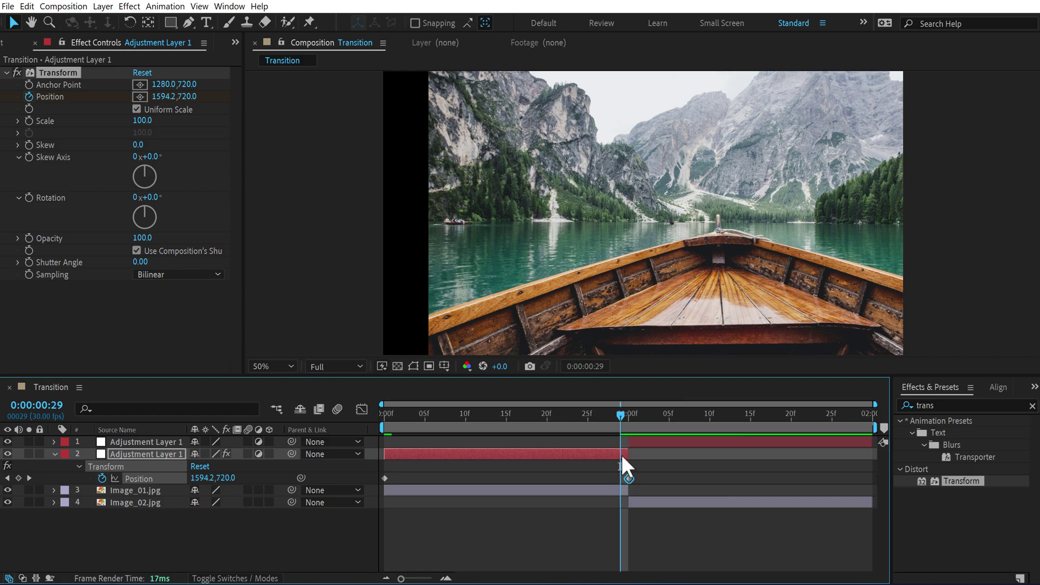
drag(590, 418, 530, 450)
key(space)
key(space)
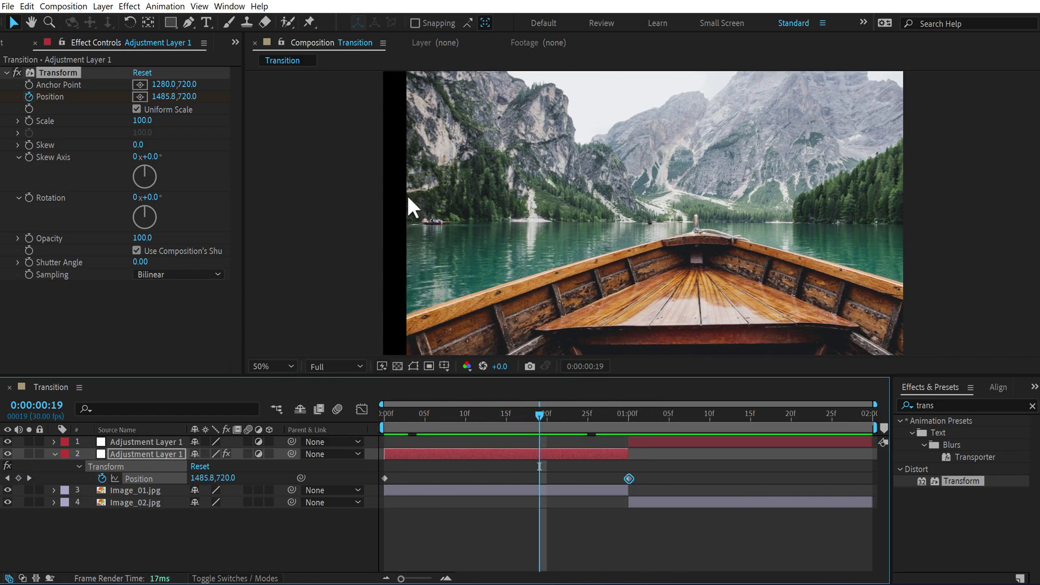
- Apply Motion Tile to the lower adjustment layer and place it above Transform
click(493, 449)
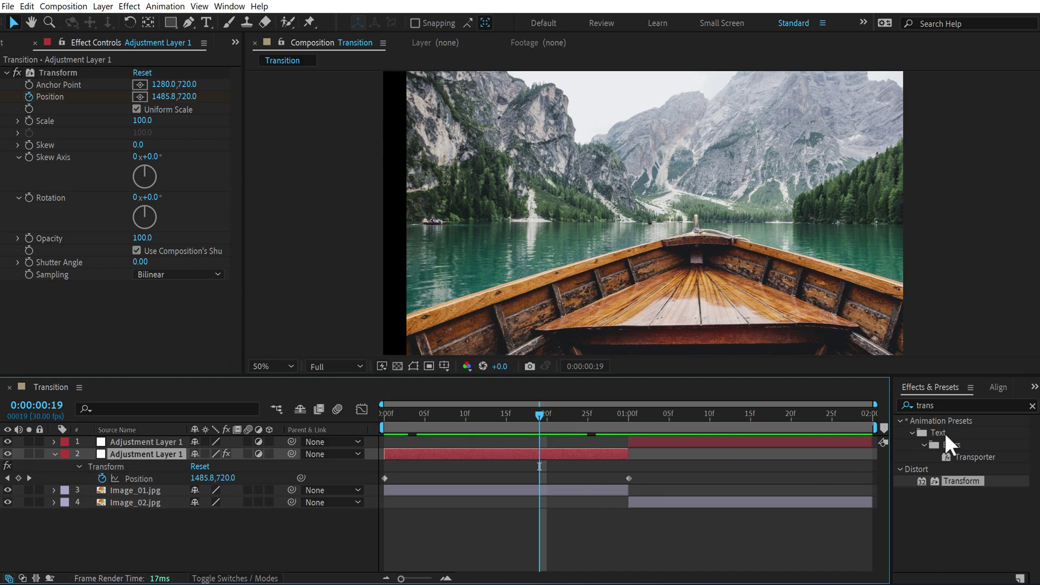
double_click(942, 405)
text(motion)
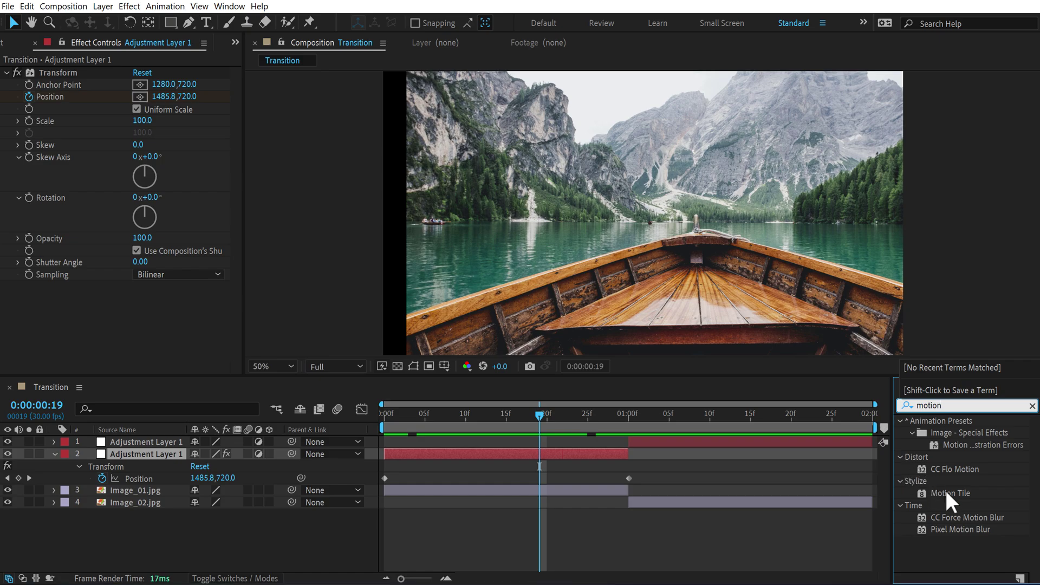
drag(946, 490, 147, 453)
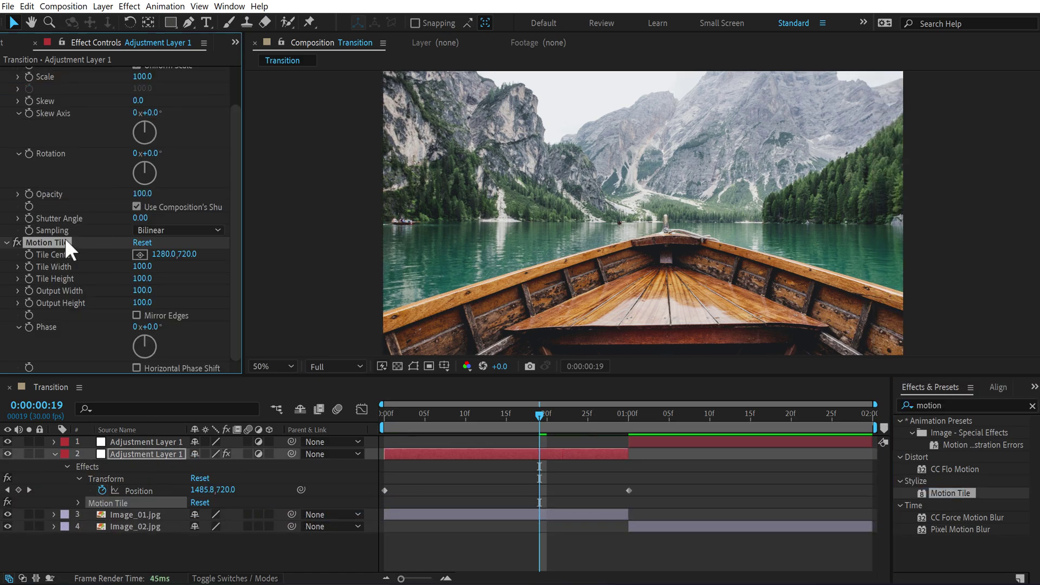
drag(66, 241, 54, 68)
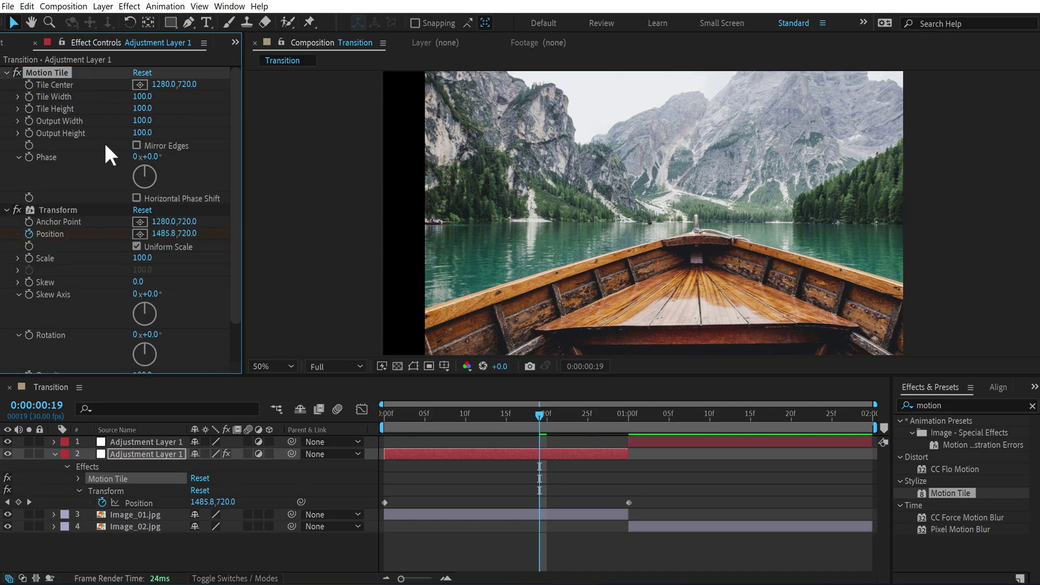
- Turn on Motion Tile's Mirror Edges and set Output Width and Height to 300
click(136, 145)
mouse_move(142, 120)
mouse_down()
mouse_move(203, 120)
mouse_move(142, 121)
mouse_up()
click(142, 120)
text(300)
key(Return)
click(142, 133)
text(300)
key(Return)
drag(500, 414, 462, 437)
drag(672, 505, 375, 502)
- Apply Easy Ease to both Position keyframes
right_click(383, 503)
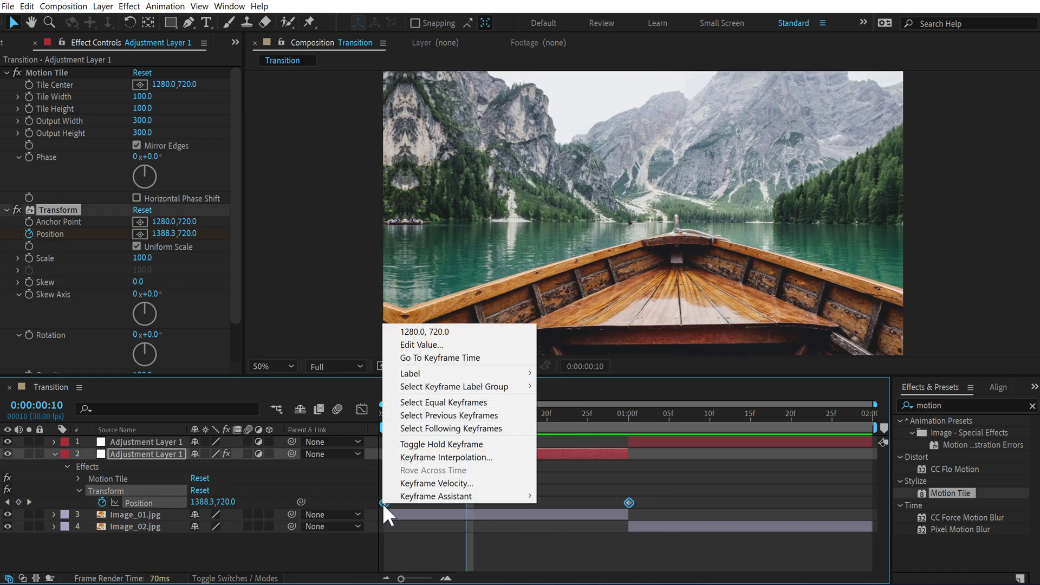
mouse_move(489, 495)
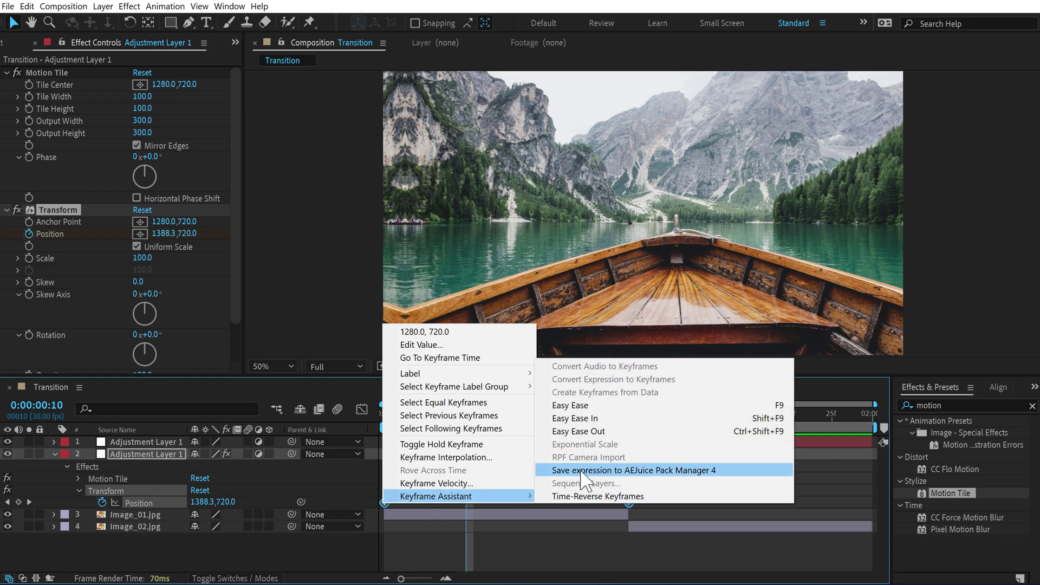
click(591, 405)
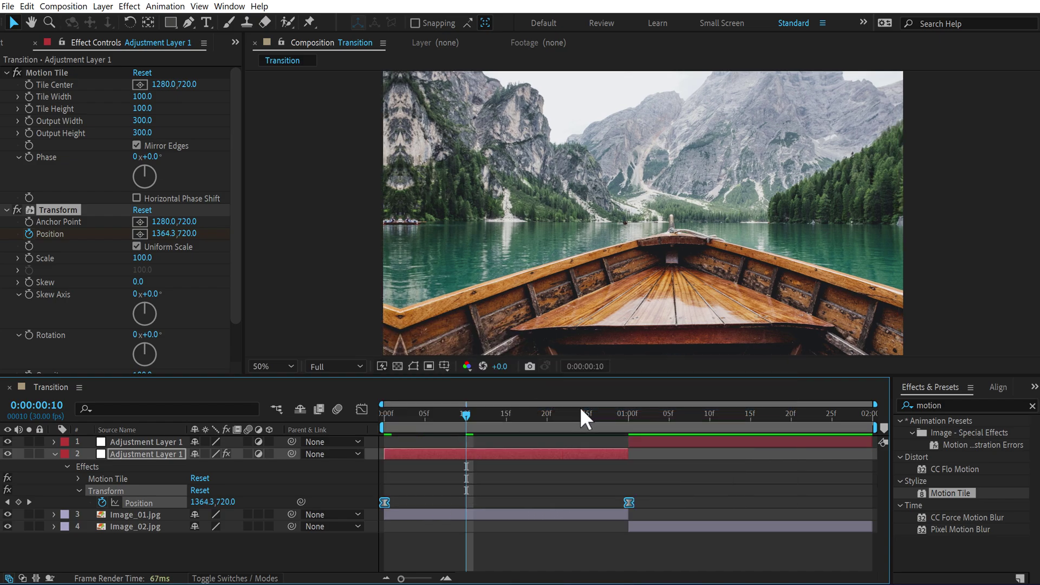
- In the speed graph, stretch the ease so the slide accelerates sharply, then preview
click(361, 410)
right_click(532, 500)
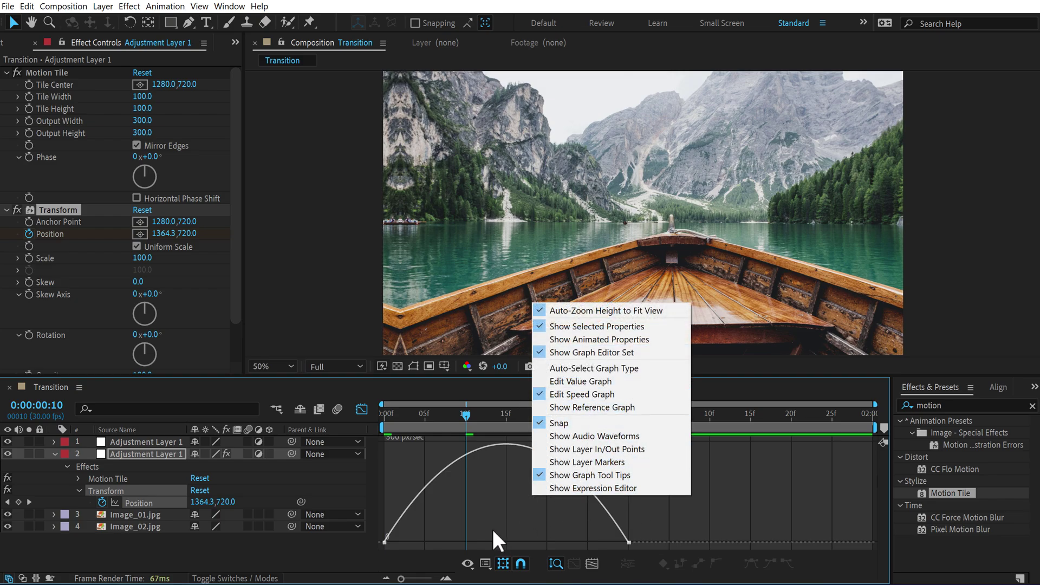
click(424, 548)
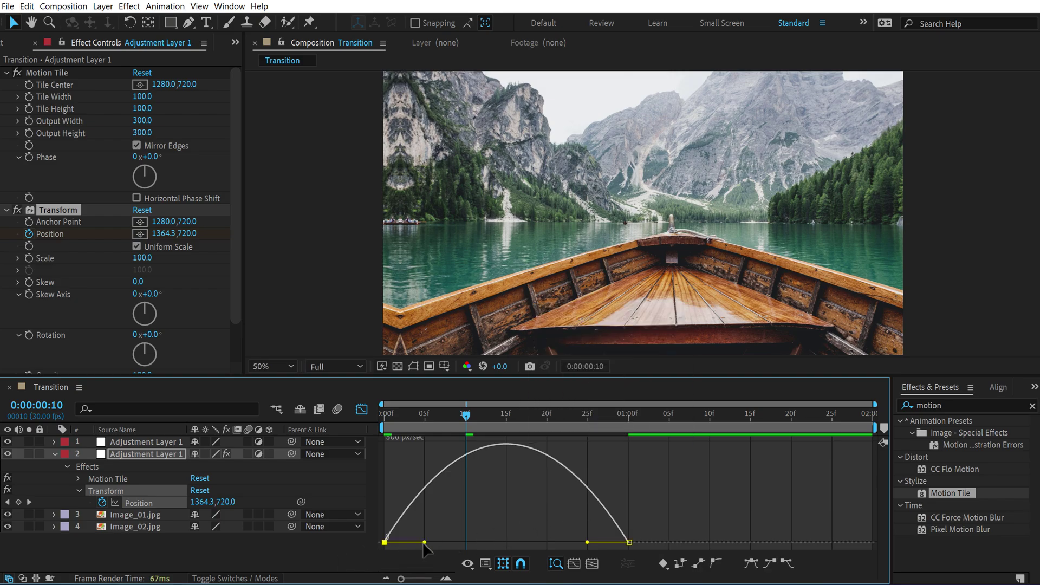
drag(424, 543, 629, 543)
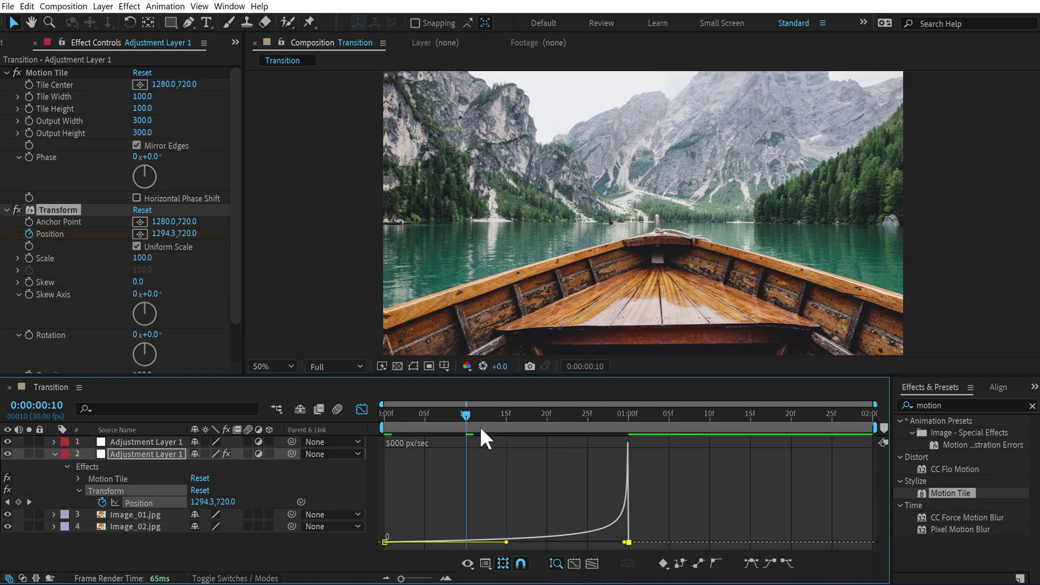
key(Home)
key(space)
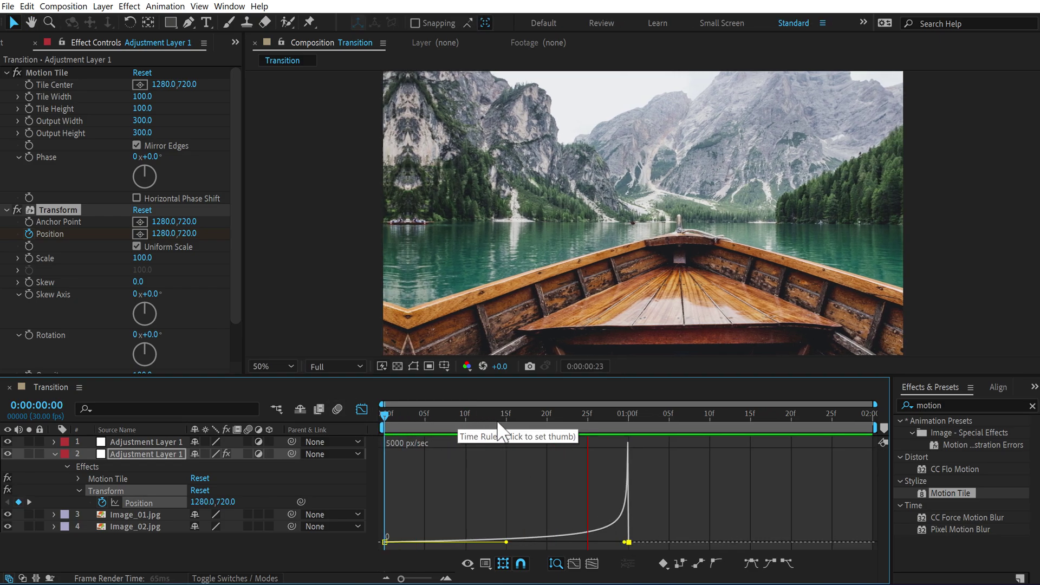
drag(479, 417, 645, 441)
key(shift+F3)
- Add Motion Tile and Transform effects to the upper adjustment layer
click(631, 447)
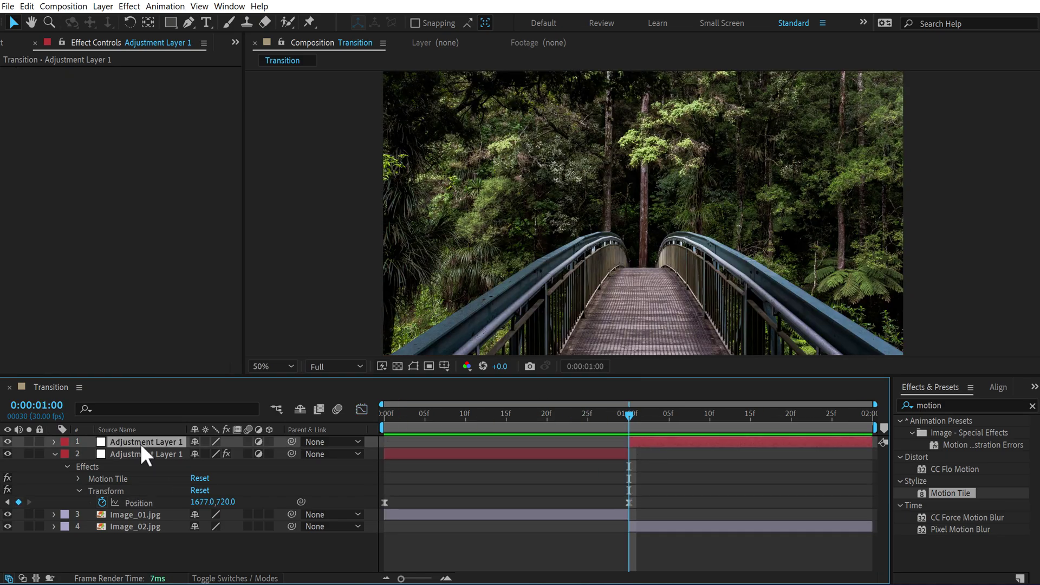
click(54, 454)
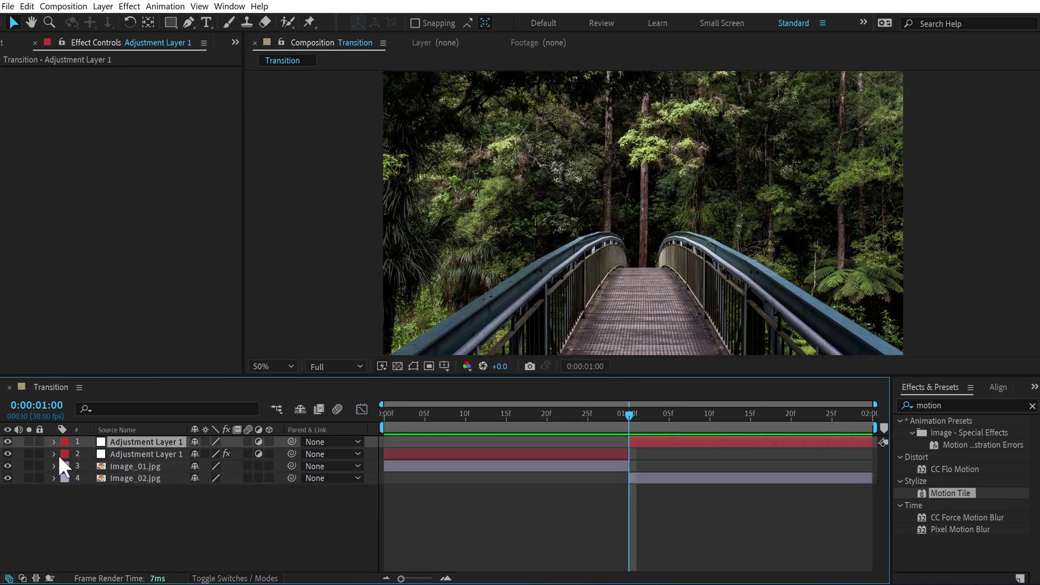
double_click(940, 489)
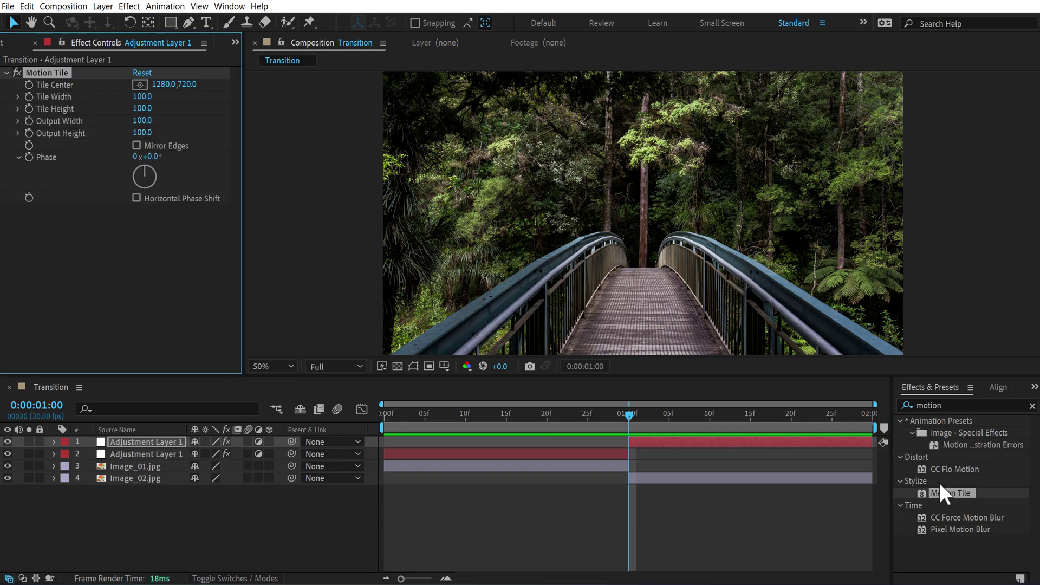
click(943, 405)
text(tran)
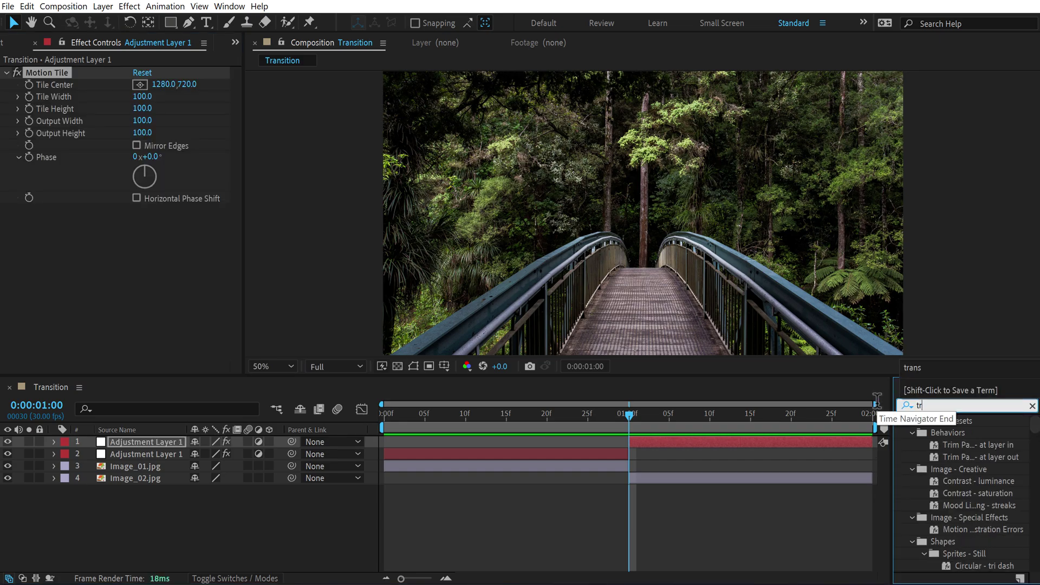
double_click(957, 476)
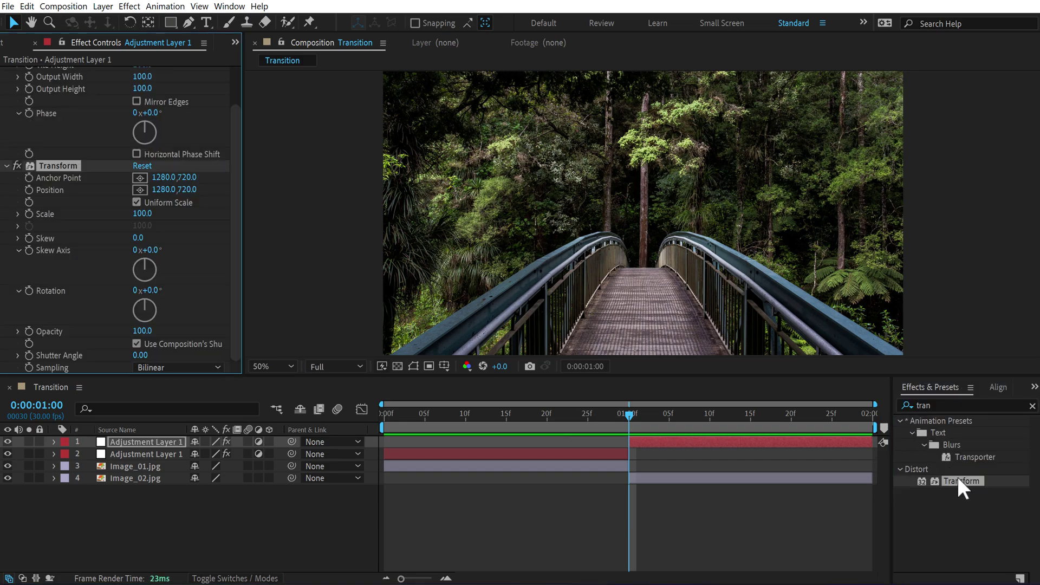
scroll(110, 141, up, 3)
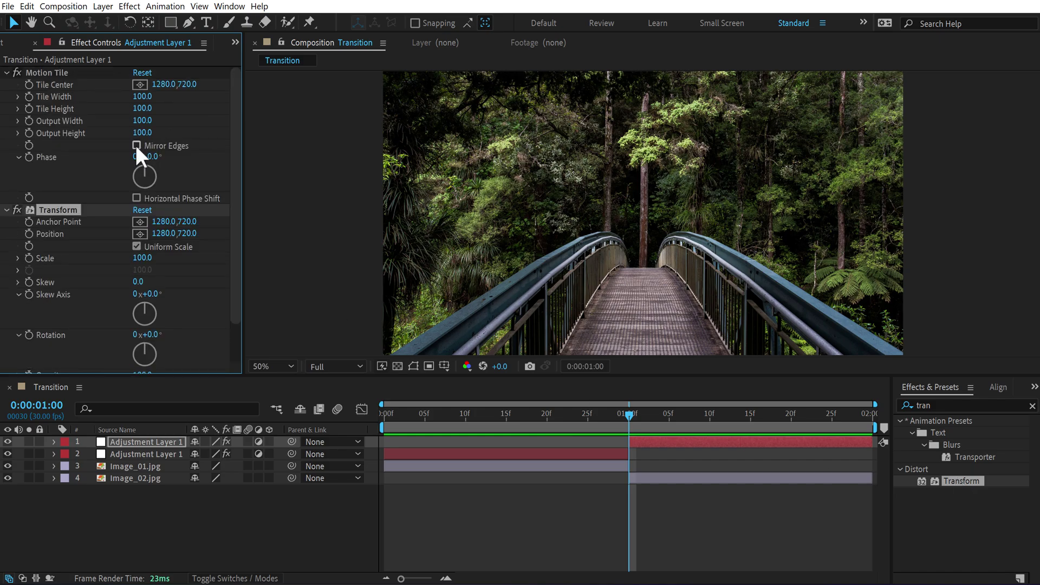
- Turn on Mirror Edges and set Motion Tile's Output Width and Height to 300
click(136, 145)
click(142, 120)
text(300)
key(Return)
click(142, 132)
text(300)
key(Return)
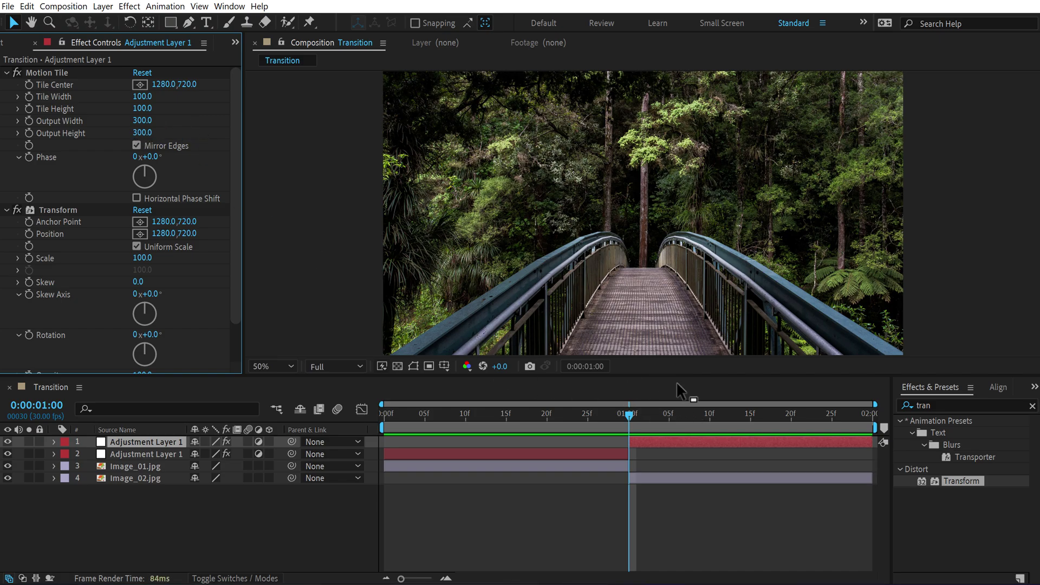
- Keyframe the upper layer's Position with X at 976 at 1 second, settling by the comp end
click(876, 412)
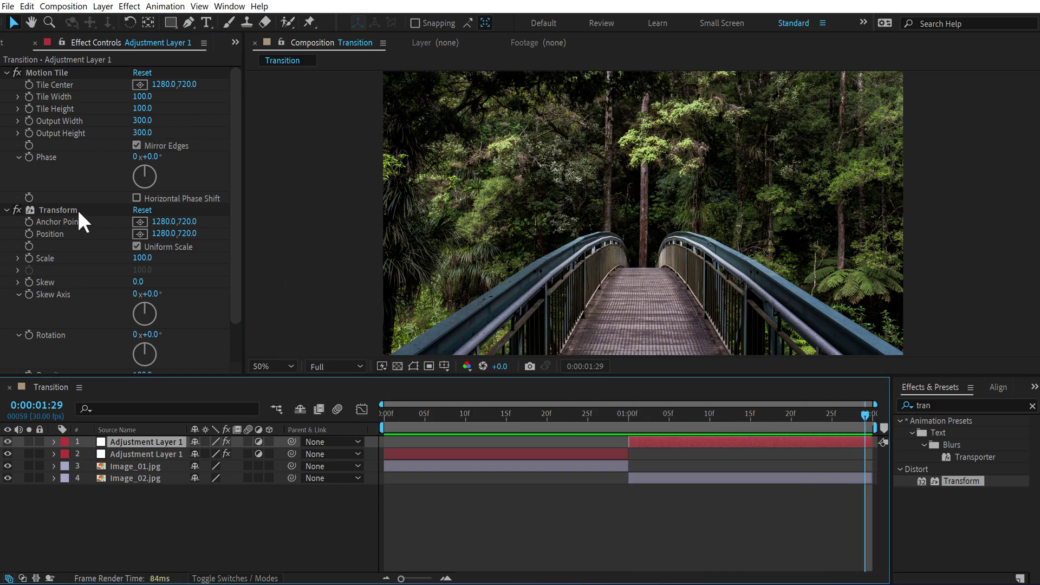
click(29, 234)
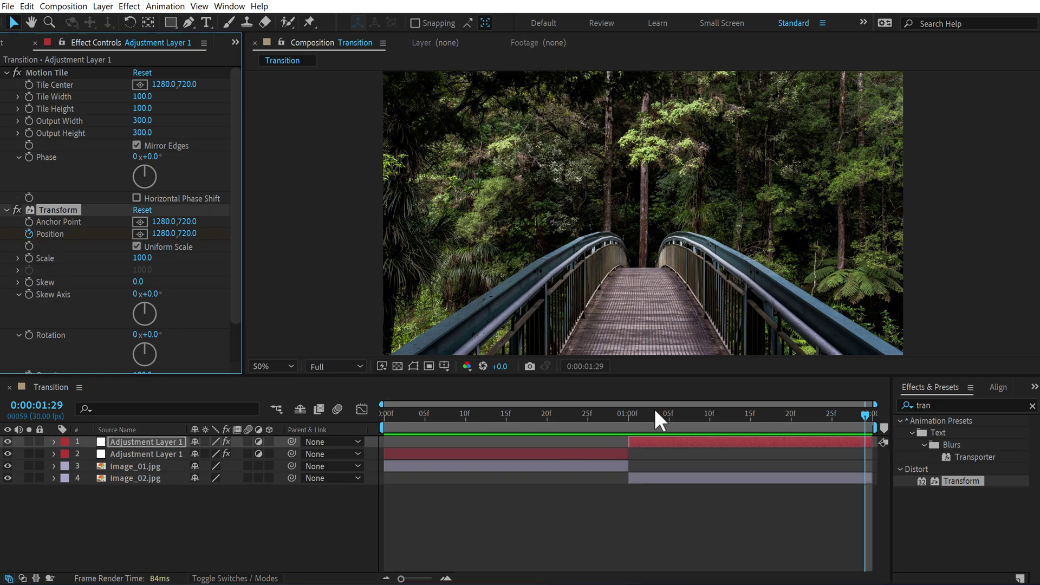
click(622, 419)
drag(624, 420, 629, 419)
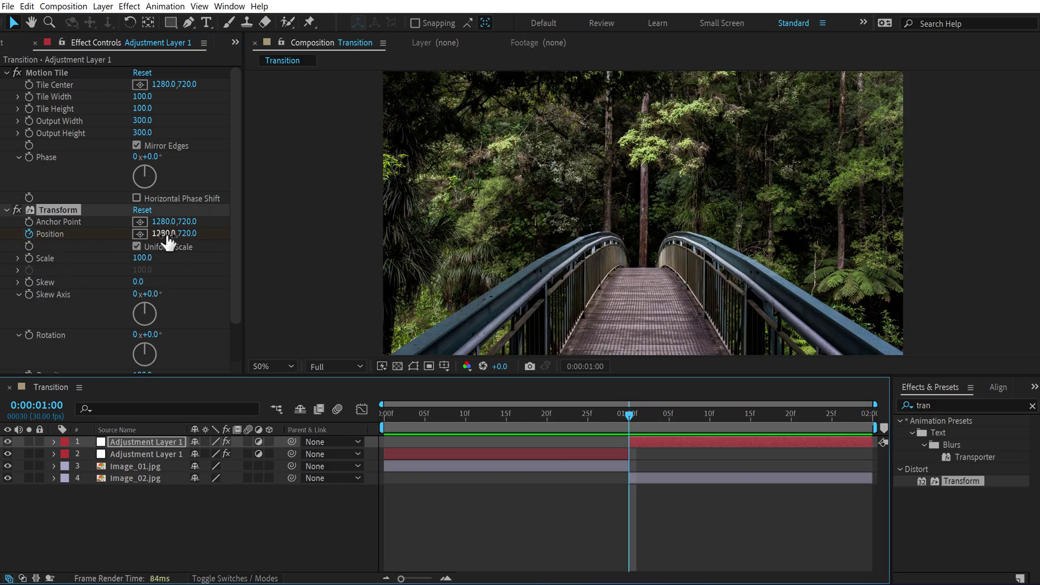
drag(164, 234, 3, 234)
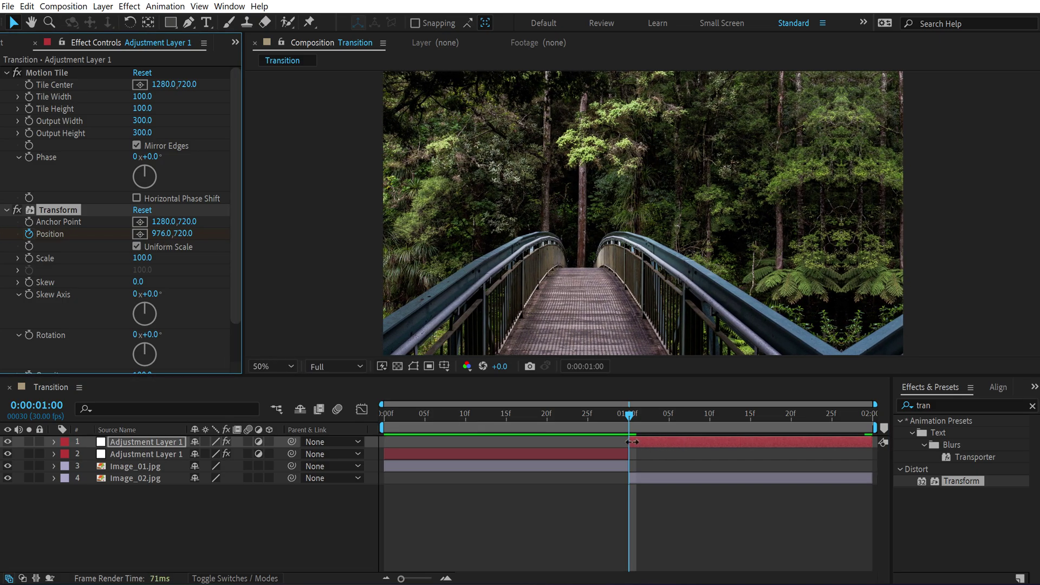
drag(629, 418, 791, 425)
key(u)
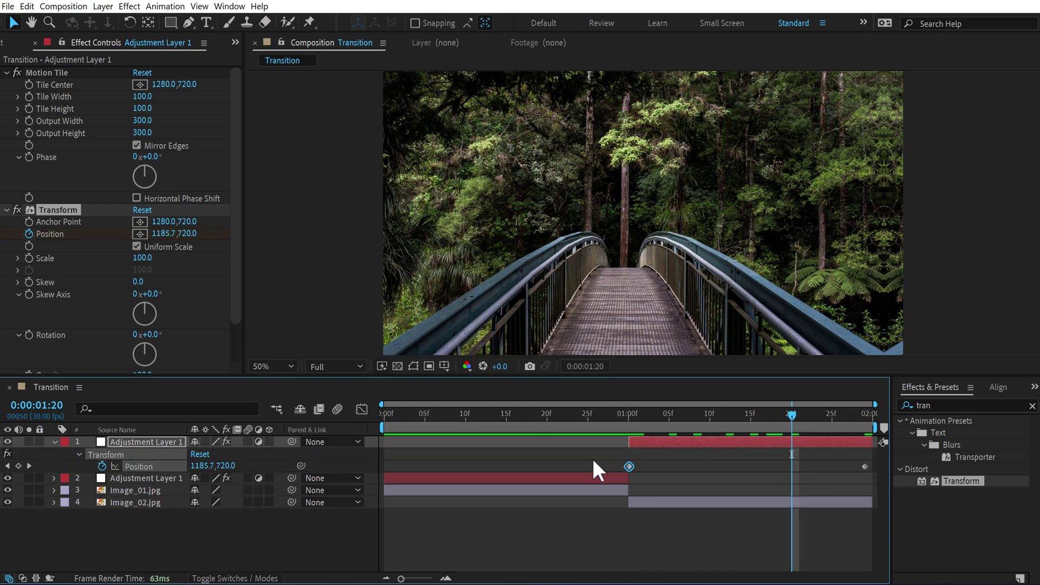
click(145, 466)
- Apply Easy Ease to the bridge slide's two Position keyframes
right_click(145, 465)
right_click(629, 465)
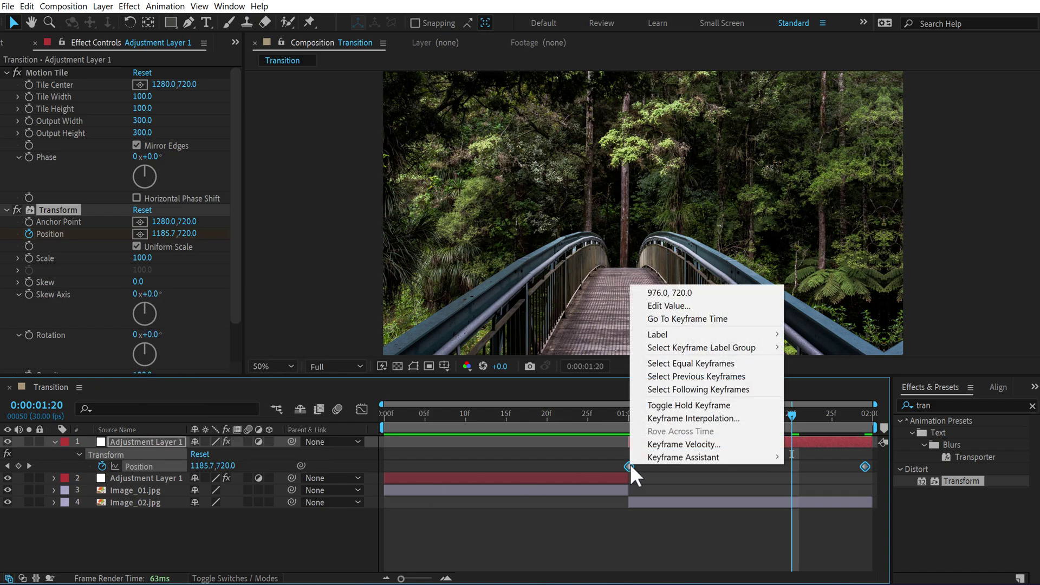
mouse_move(739, 456)
click(821, 496)
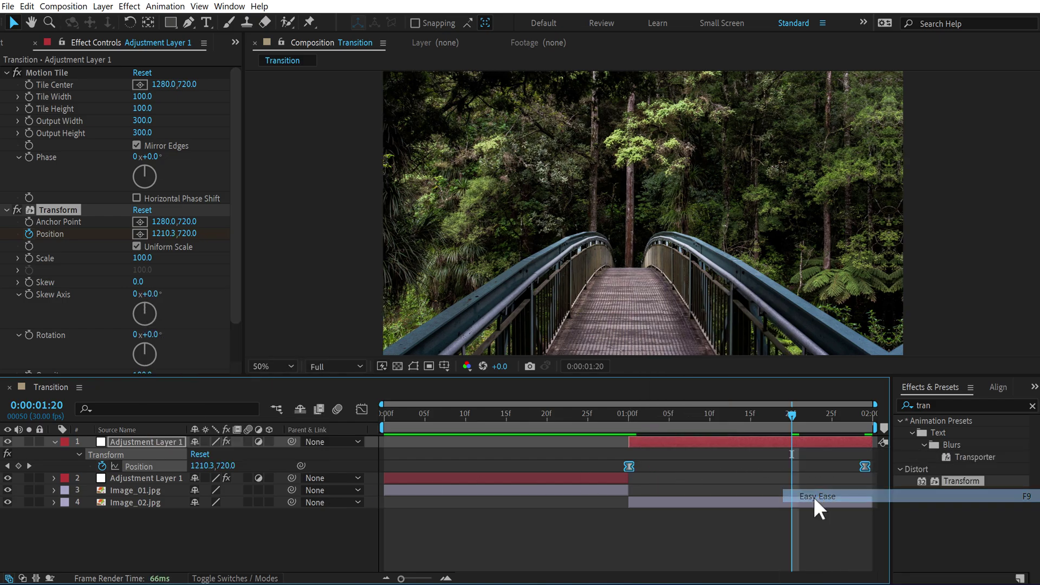
- Reshape the speed curve so the slide starts fast and settles, then preview
click(362, 409)
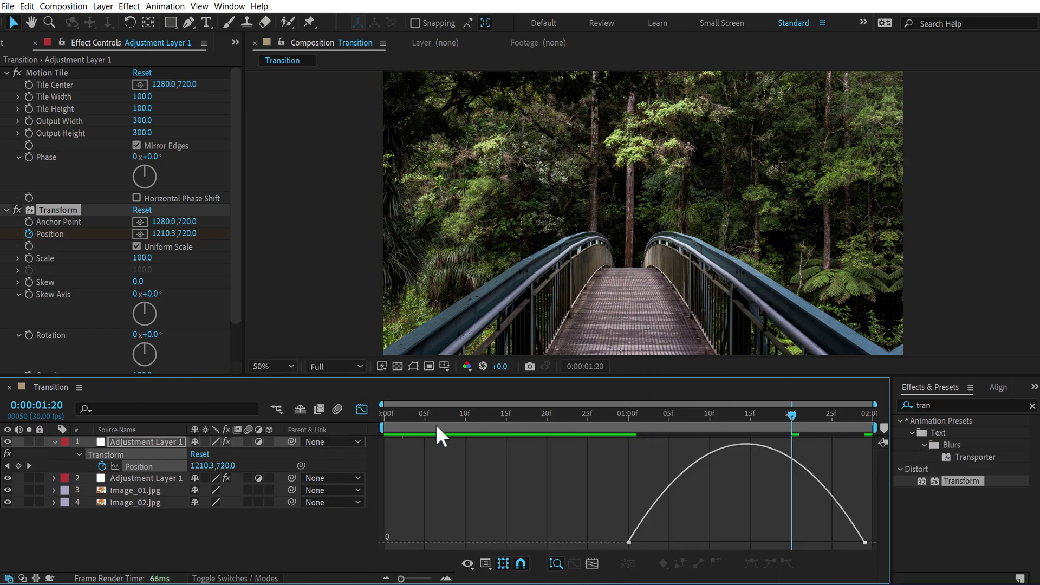
right_click(714, 500)
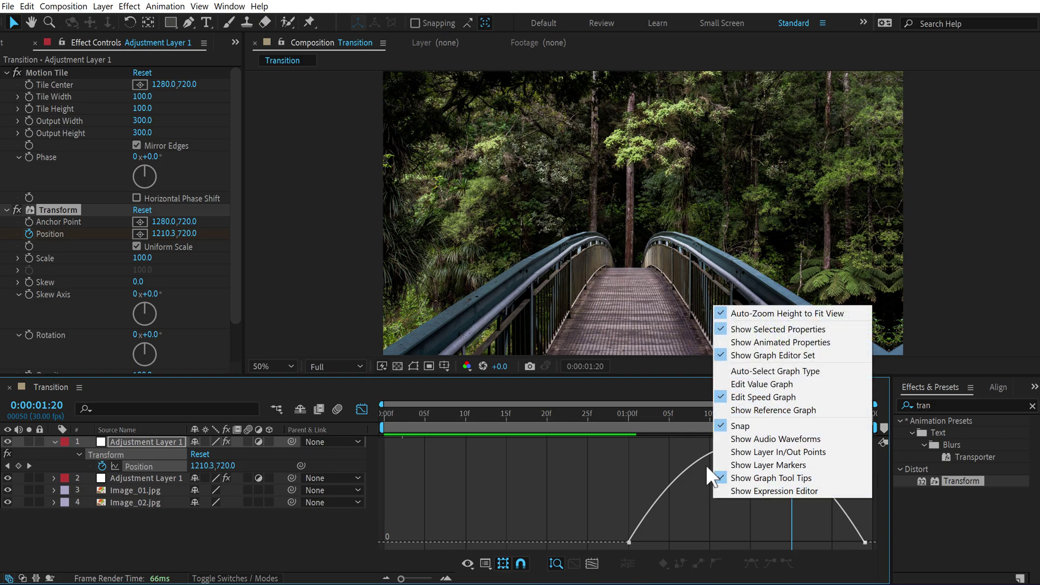
click(697, 483)
drag(850, 532, 625, 541)
key(Home)
key(space)
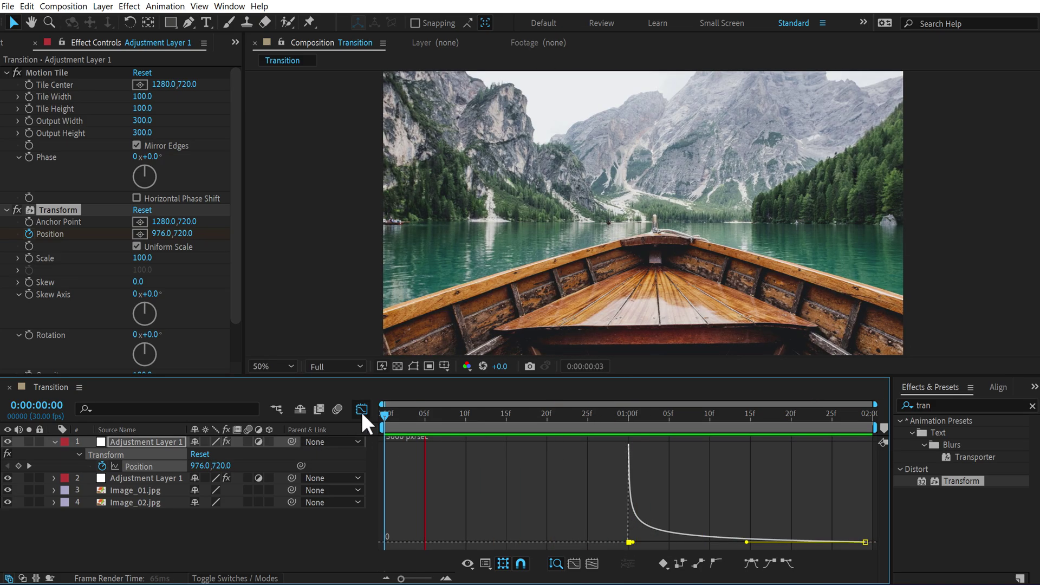
click(362, 409)
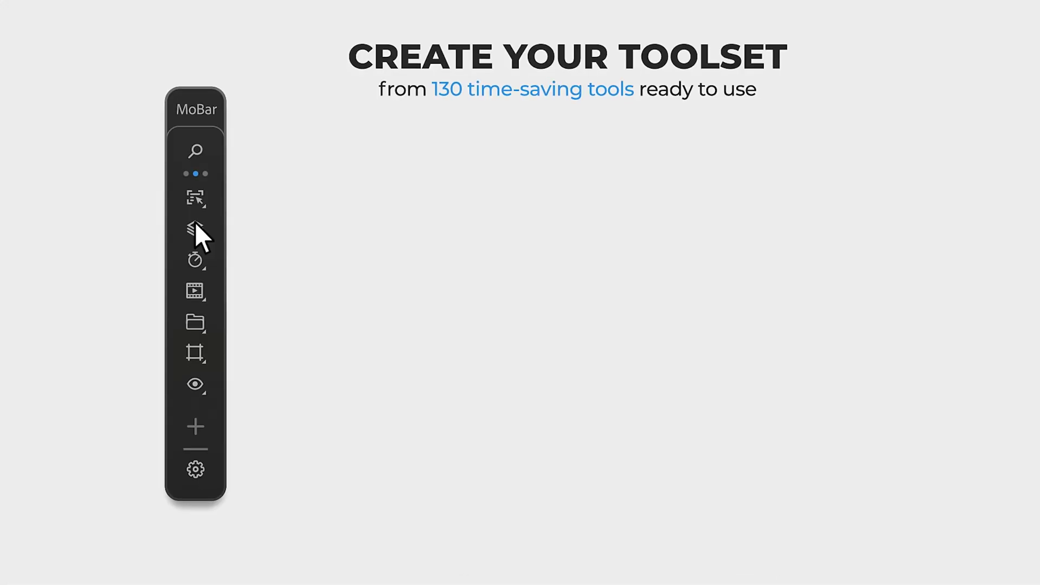
- Star Offset Layers and Rename Layers as MoBar favourites, view pricing, and set time to frame 14
click(195, 185)
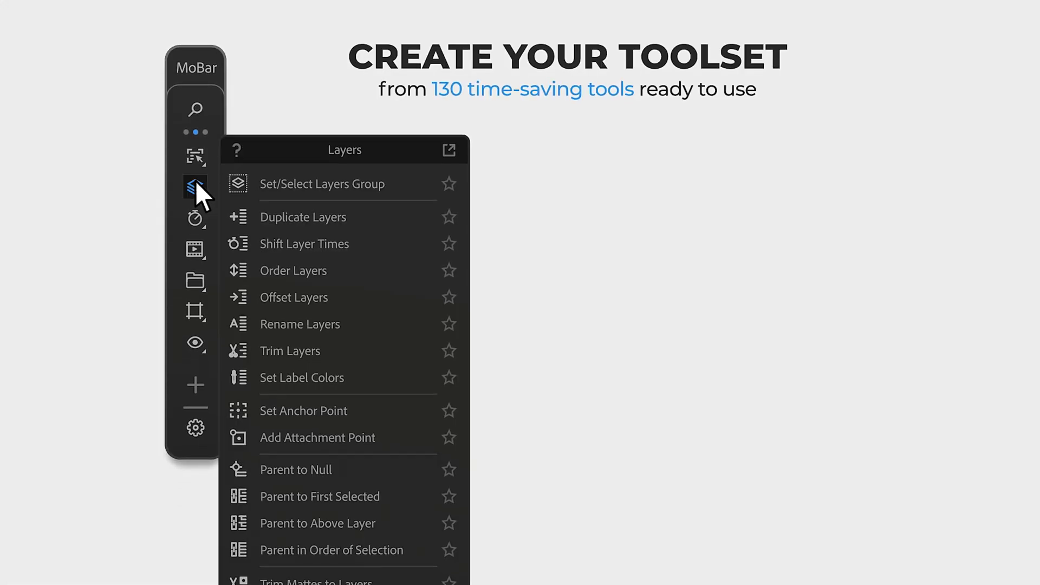
click(451, 297)
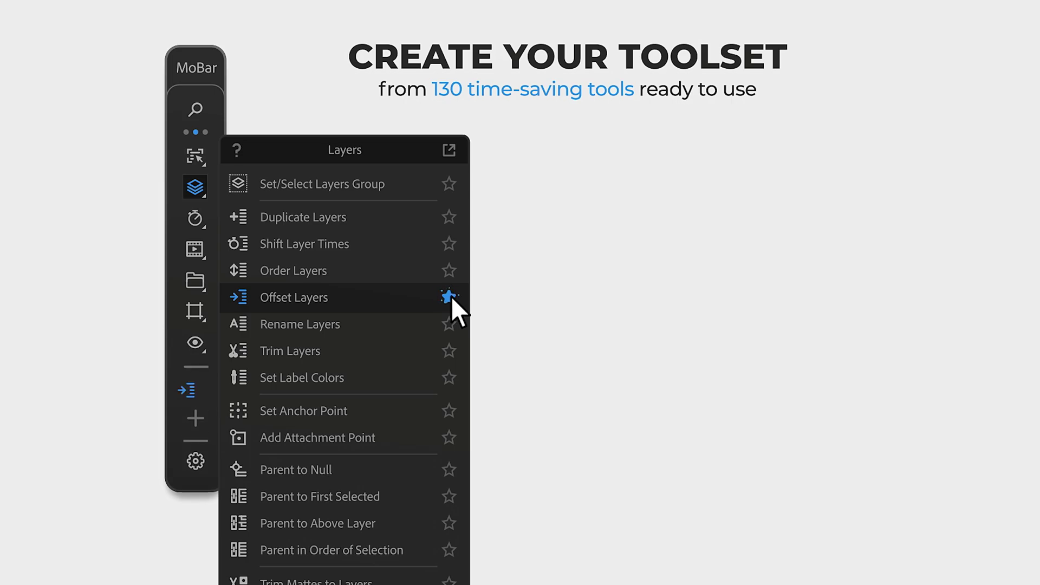
click(451, 324)
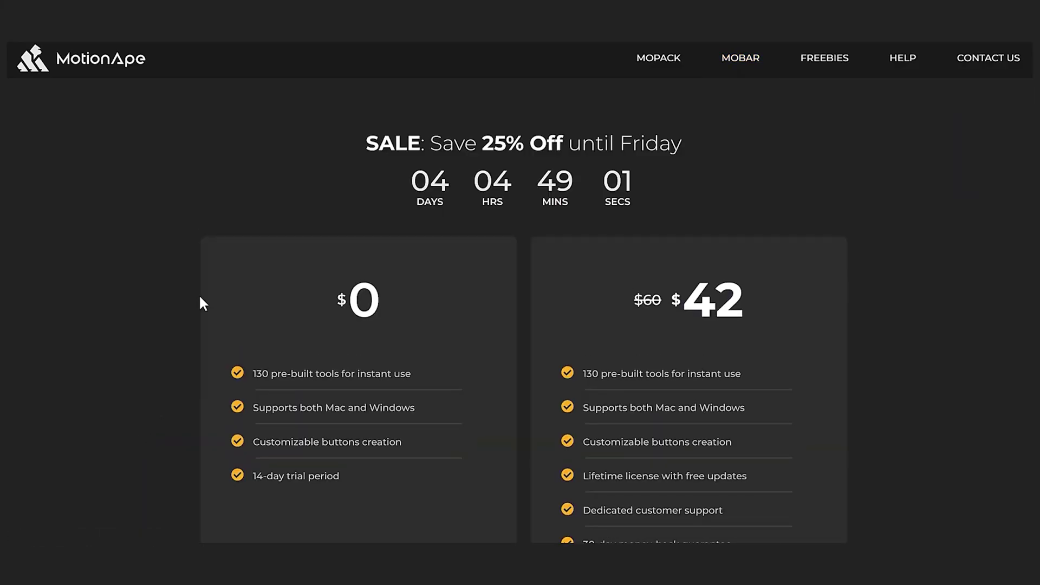
scroll(204, 288, down, 3)
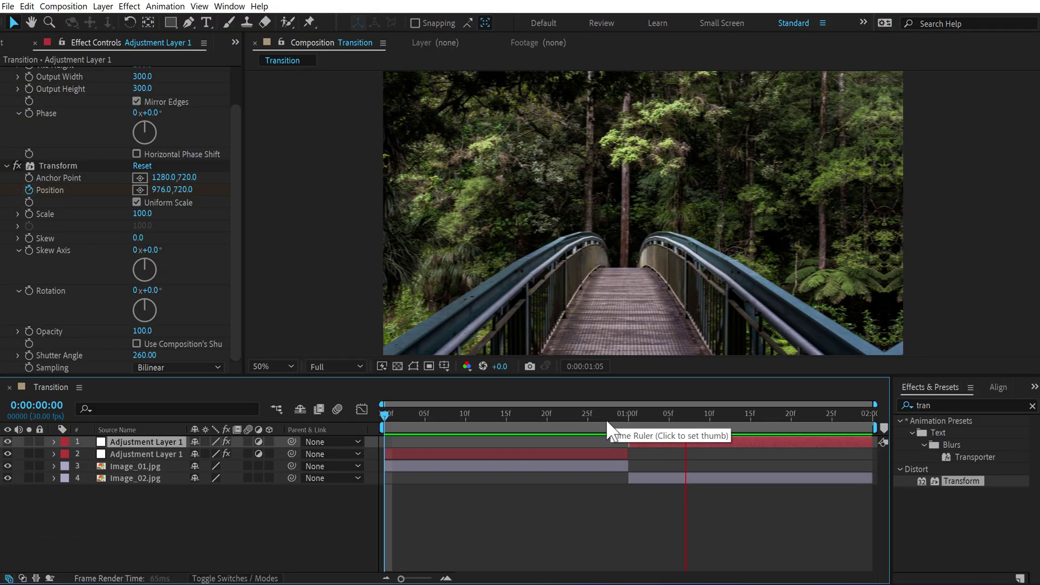
click(498, 424)
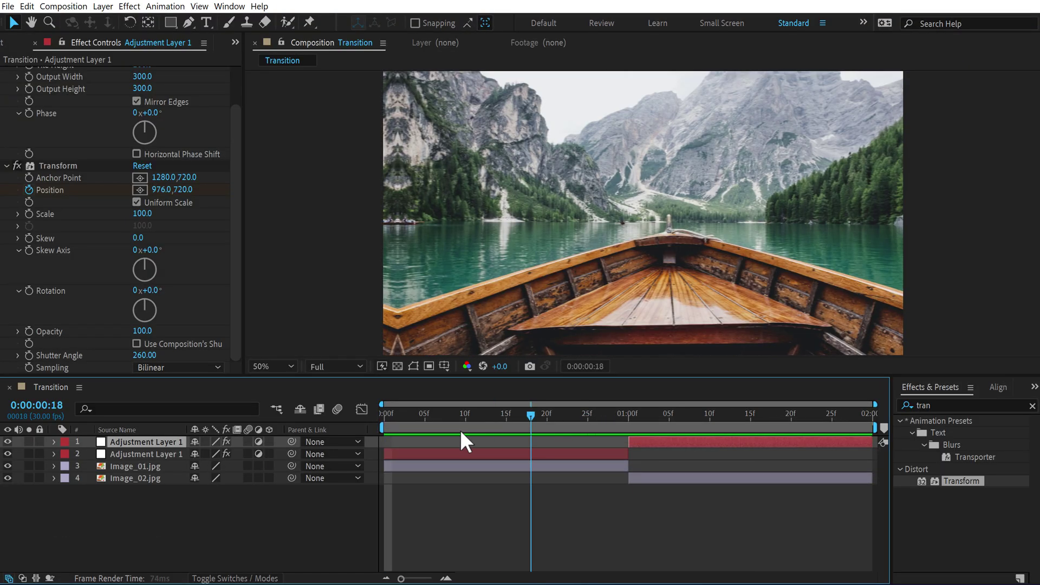
- Add a new shape layer holding a full-composition ellipse drawn with the Ellipse tool
click(123, 502)
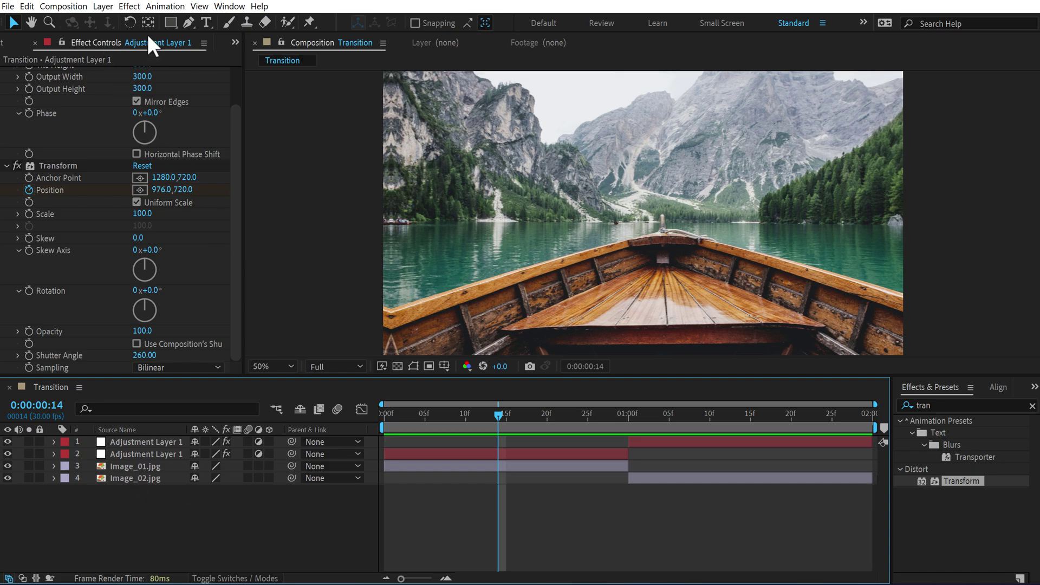
click(169, 21)
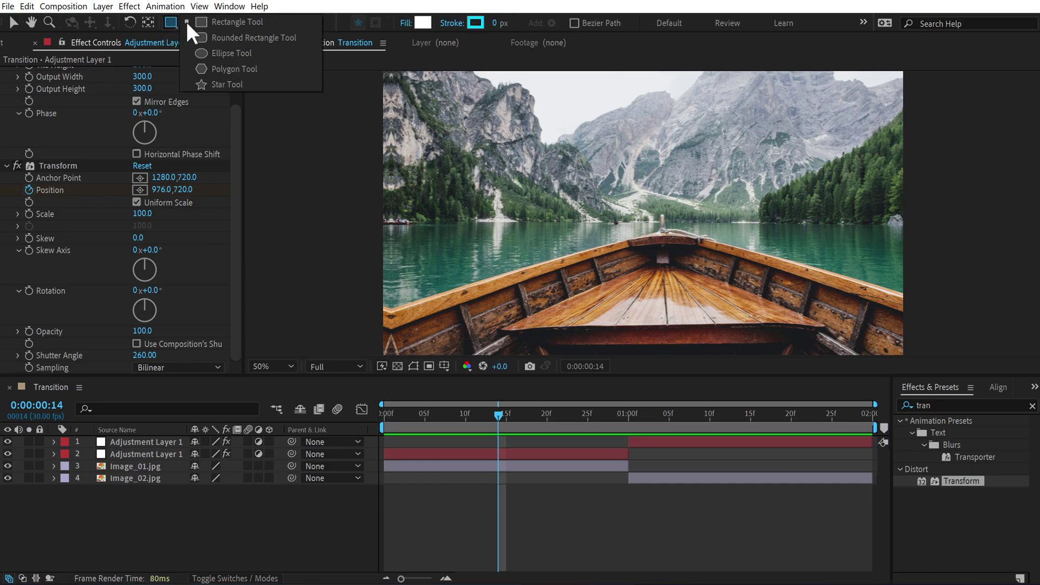
click(218, 53)
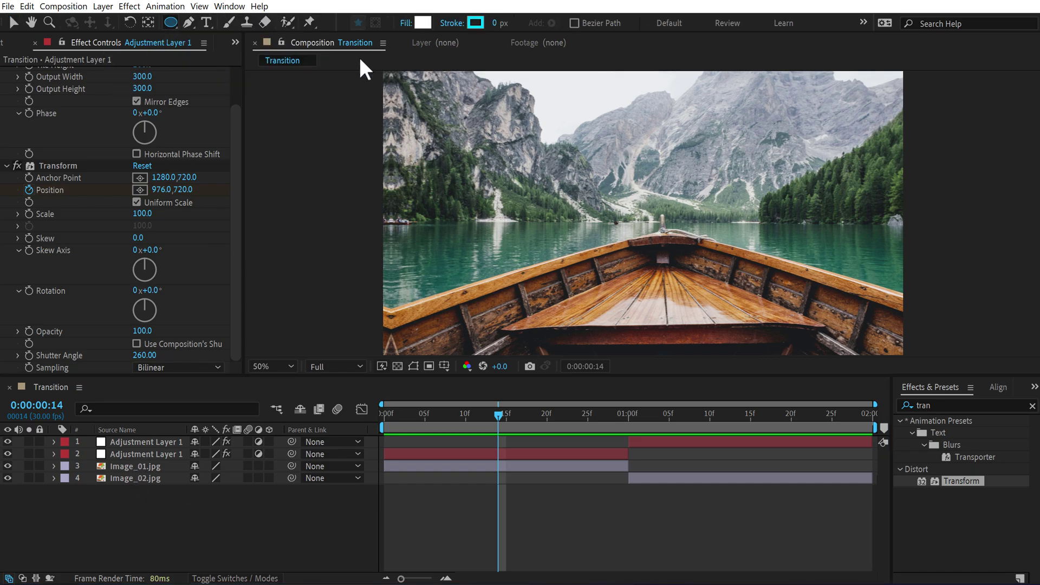
double_click(171, 22)
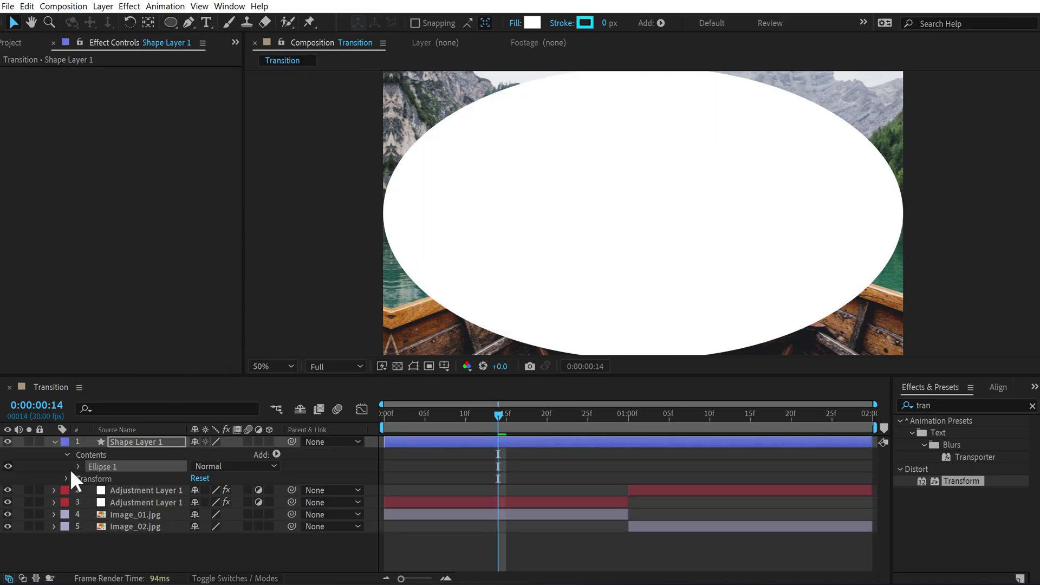
- Make the ellipse a circle with equal 2560 Size values, then shrink it to about 1090
click(78, 466)
click(91, 479)
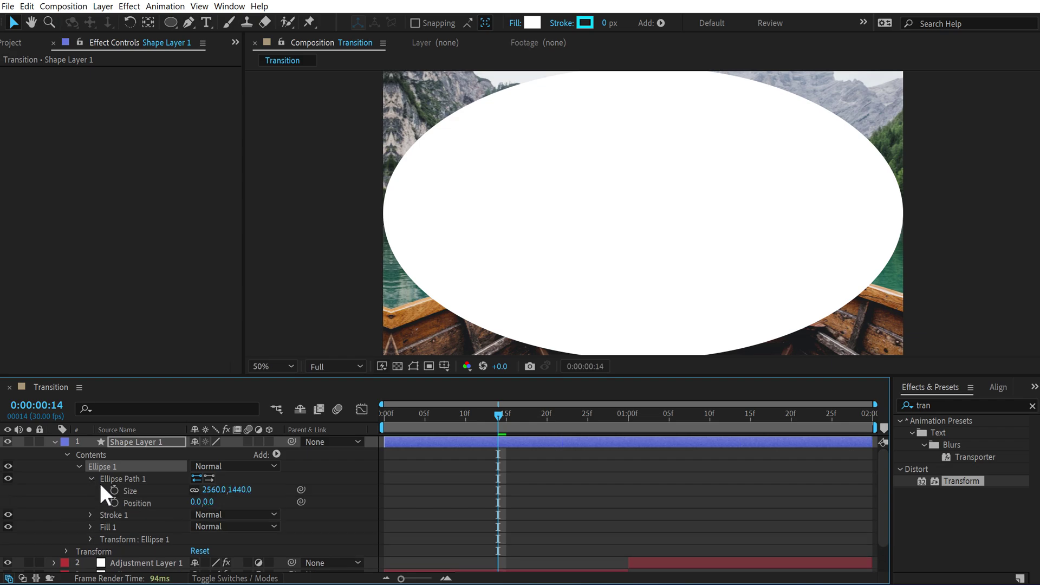
click(240, 489)
text(2560)
key(Return)
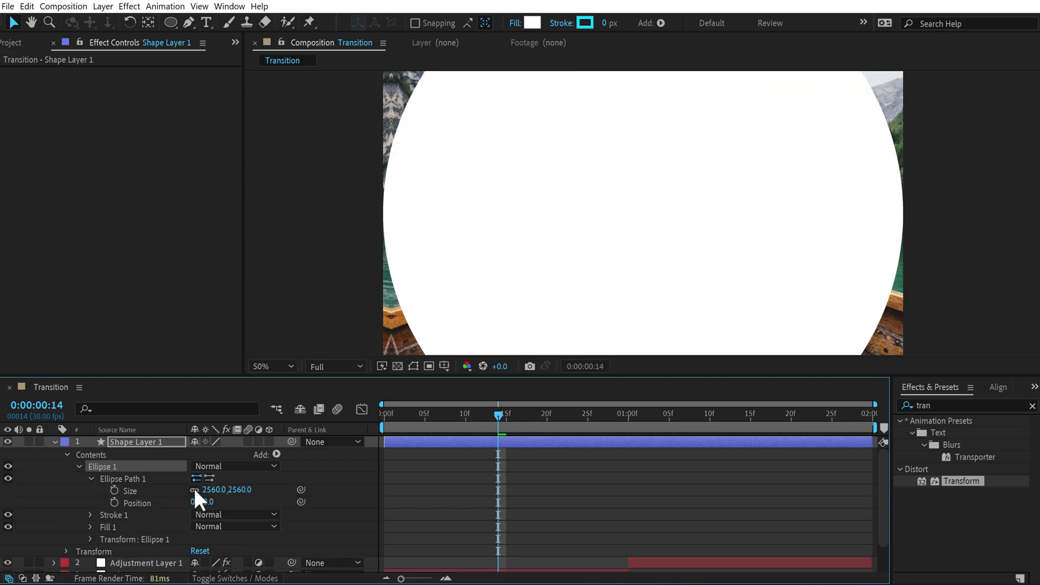
drag(247, 496, 147, 491)
key(u)
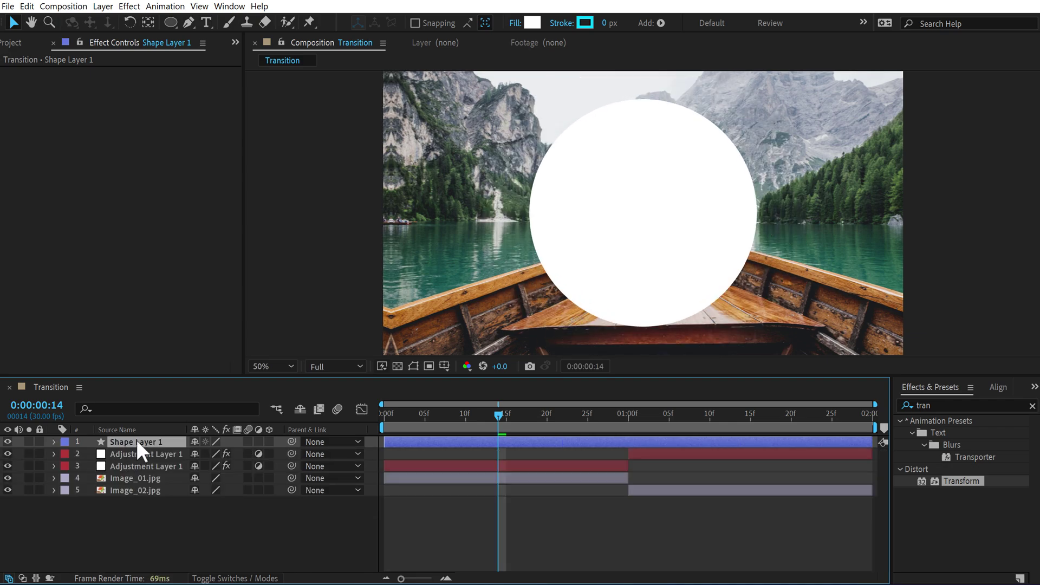
- Make Shape Layer 1 an adjustment layer and split it at the 1-second cut into two layers
click(259, 440)
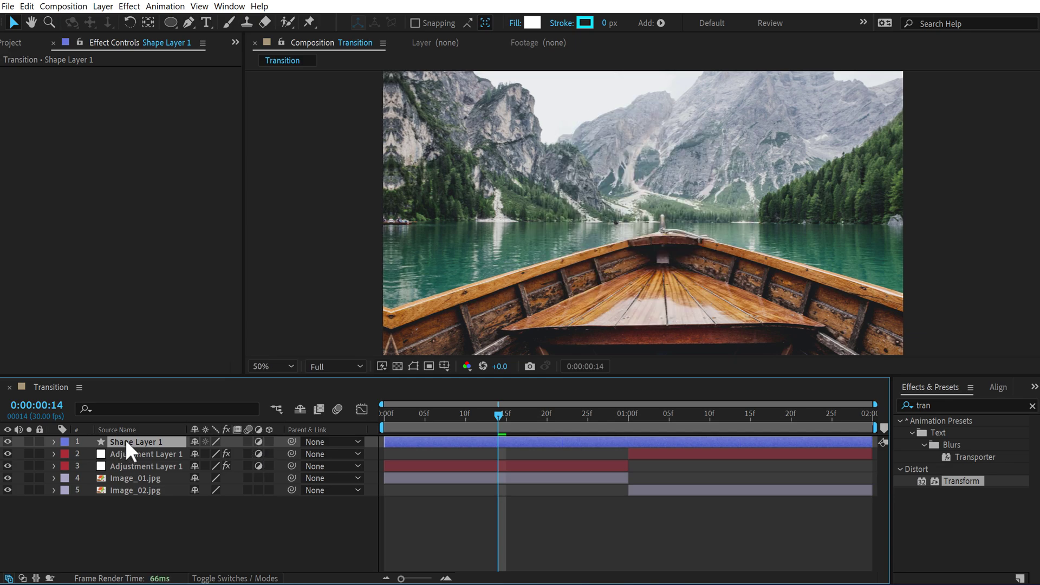
drag(622, 414, 628, 439)
key(ctrl+shift+d)
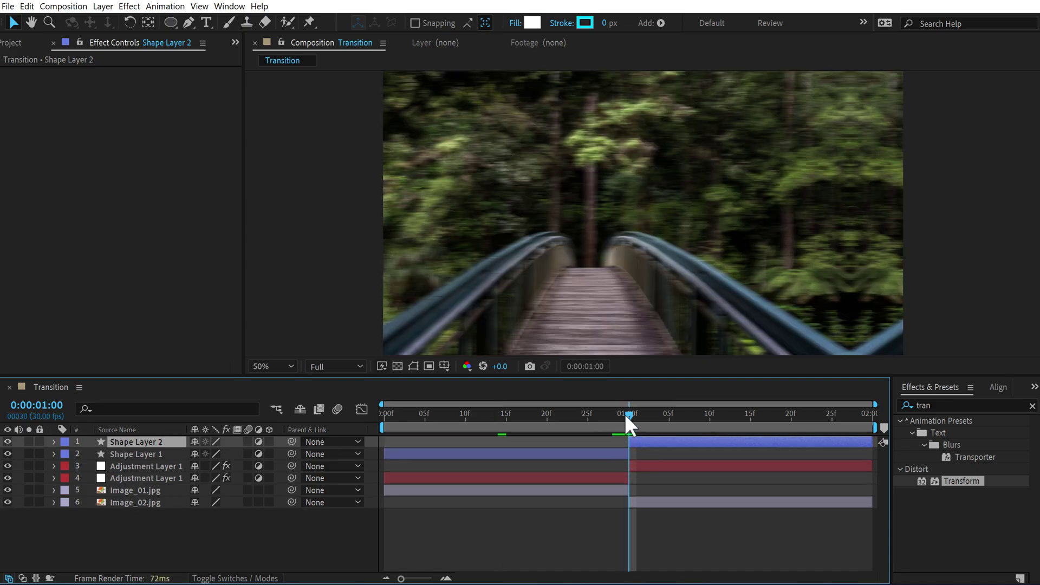
drag(594, 418, 525, 416)
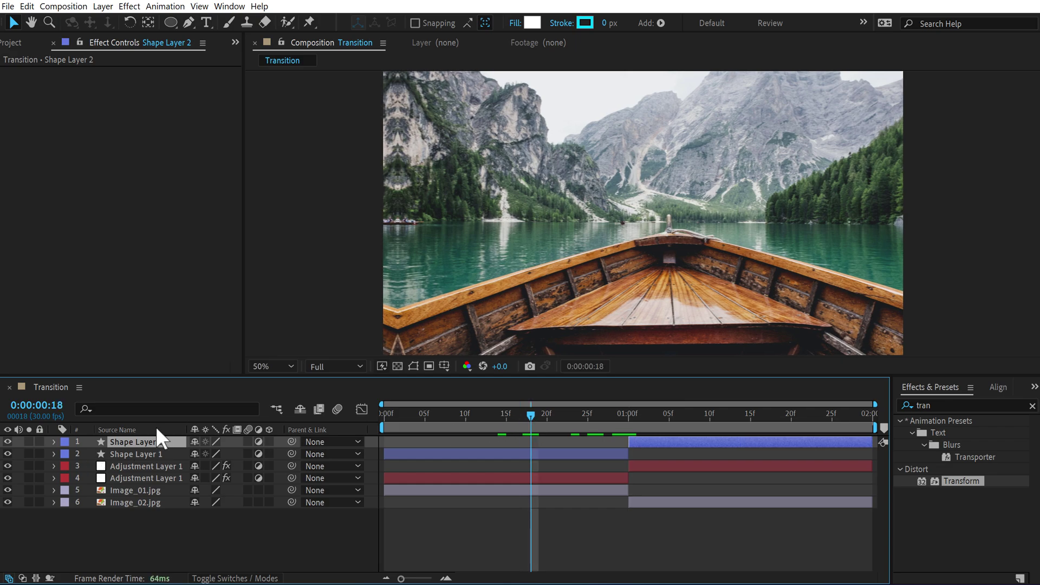
- Apply Transform to Shape Layer 1 and keyframe its position sliding left from 1280 to 680 before the cut
click(144, 455)
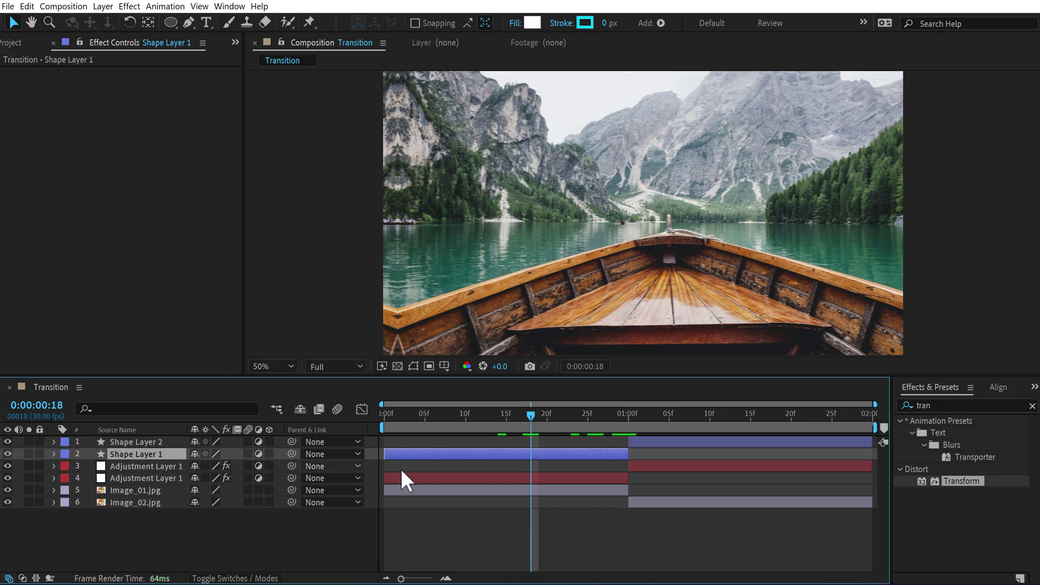
double_click(966, 480)
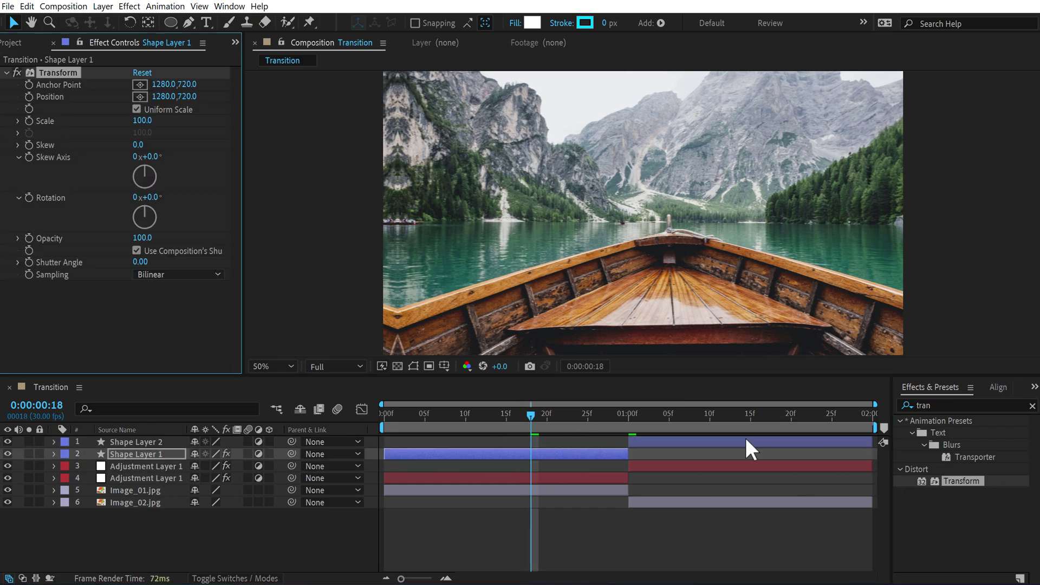
click(457, 417)
drag(448, 417, 356, 428)
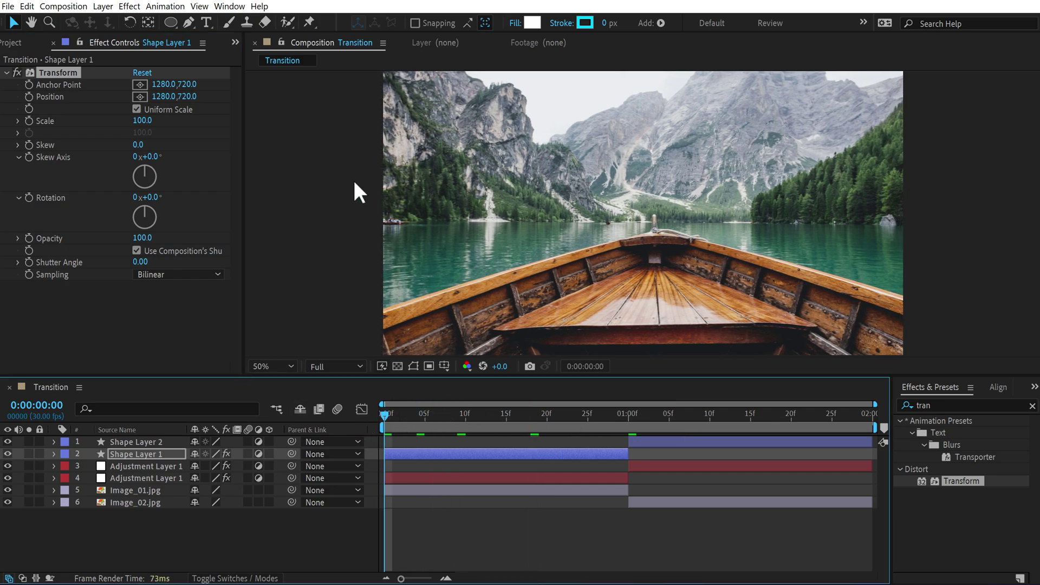
click(28, 96)
drag(565, 424, 620, 417)
drag(199, 96, 157, 101)
- Shift the end position keyframe one frame and apply Easy Ease to both keyframes
key(u)
key(Page_Up)
drag(627, 478, 628, 479)
click(141, 479)
right_click(627, 478)
mouse_move(728, 471)
click(814, 512)
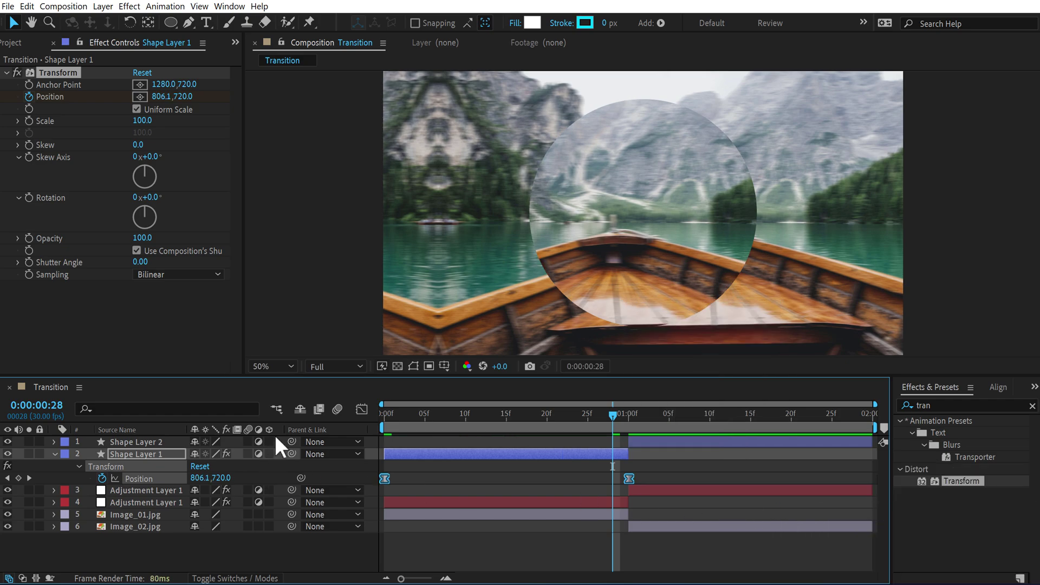
- Lengthen the start ease in the speed graph so the motion peaks late, then check it
click(361, 409)
drag(483, 514, 346, 548)
drag(426, 542, 623, 544)
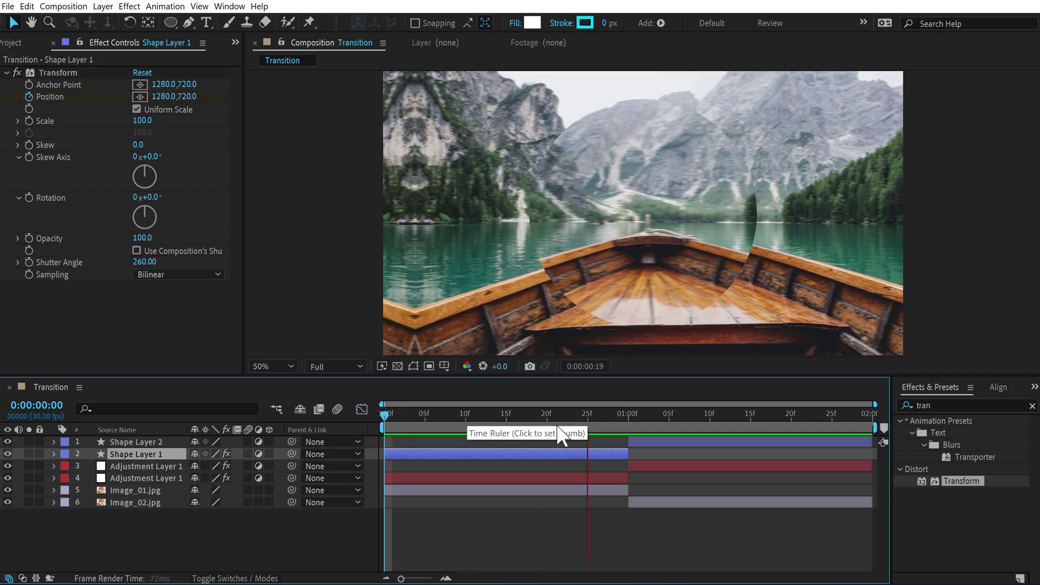
drag(469, 417, 670, 434)
- Apply Transform to Shape Layer 2 and keyframe its position from 1625 at the cut back to 1280
click(645, 440)
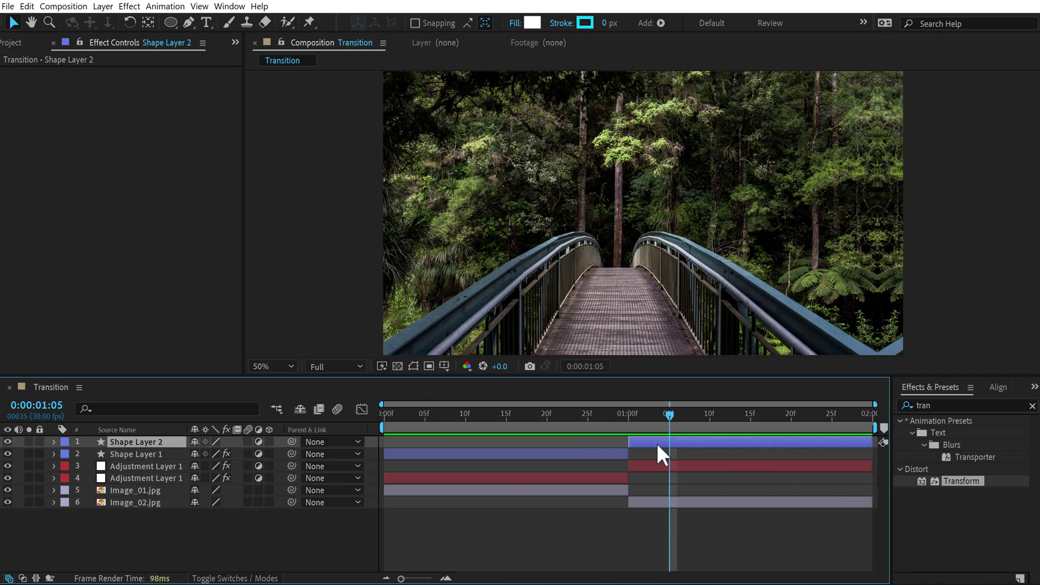
double_click(951, 479)
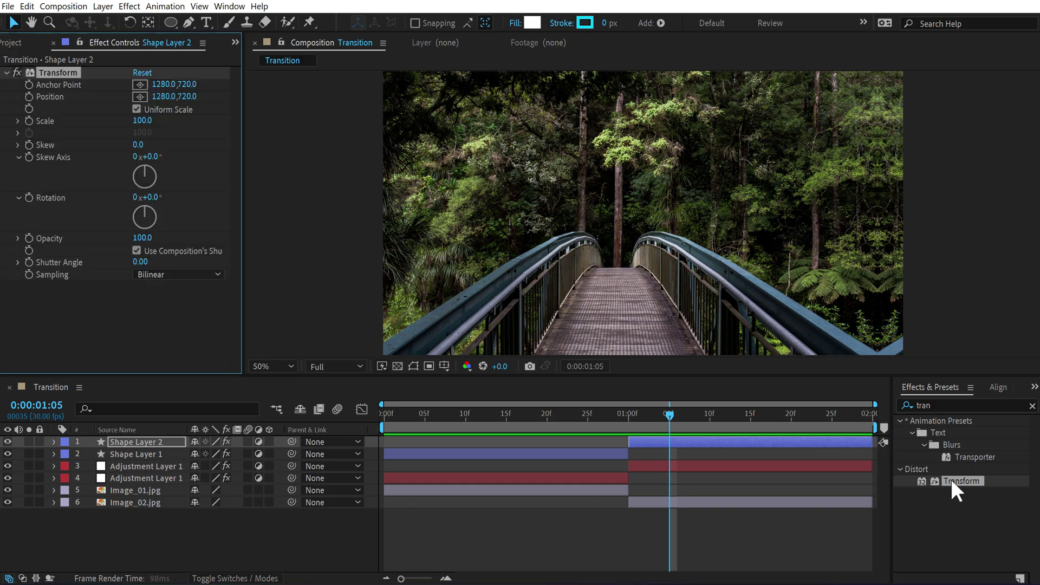
drag(649, 414, 895, 431)
click(30, 97)
drag(767, 414, 630, 420)
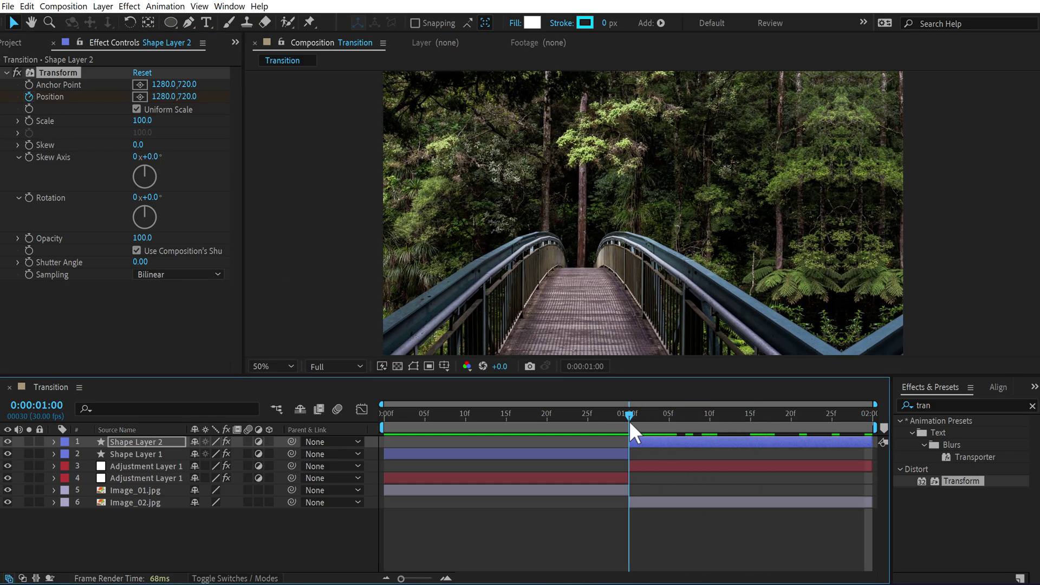
drag(164, 98, 207, 100)
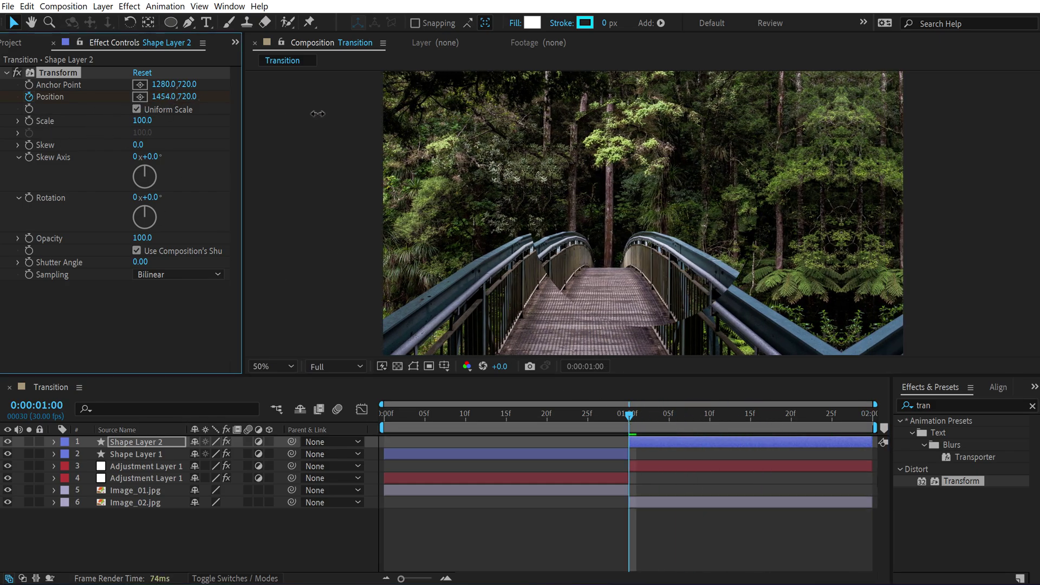
drag(325, 113, 471, 126)
- Apply Easy Ease to both of Shape Layer 2's position keyframes
key(u)
drag(604, 453, 871, 476)
right_click(866, 466)
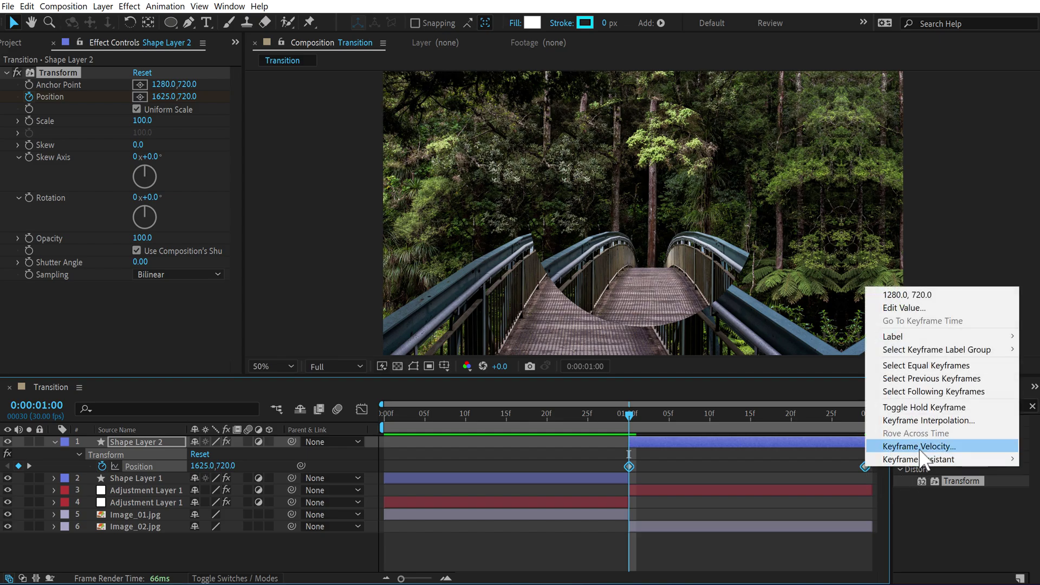
mouse_move(917, 458)
click(643, 499)
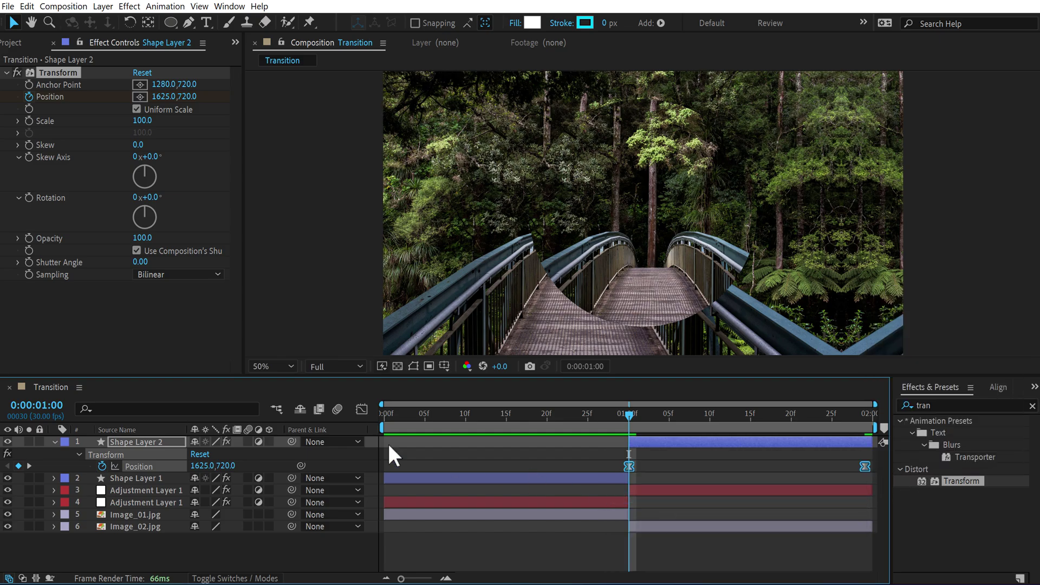
- Adjust the eases in the speed graph so speed peaks early, then preview the transition
click(362, 409)
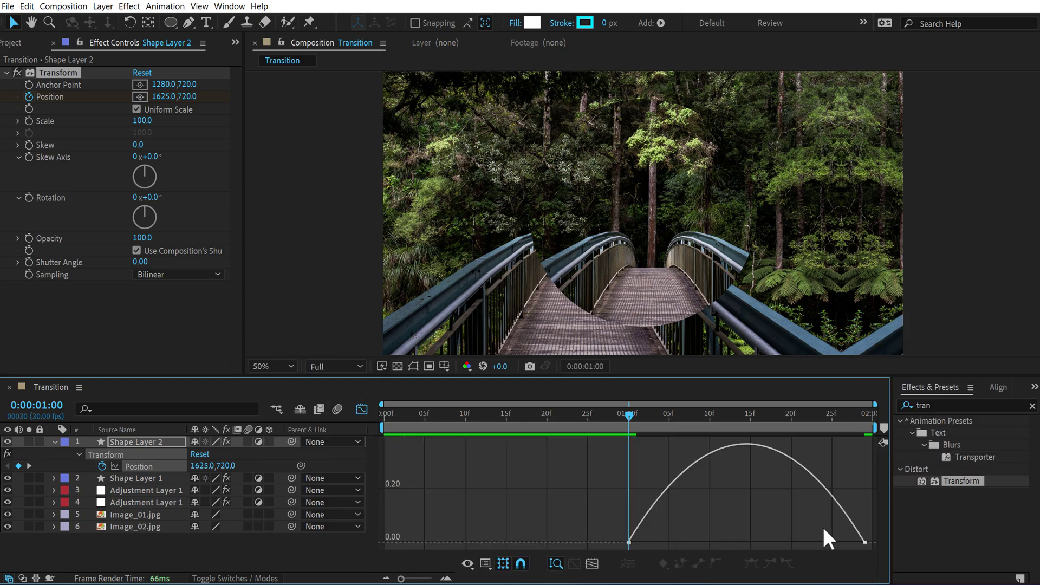
click(862, 542)
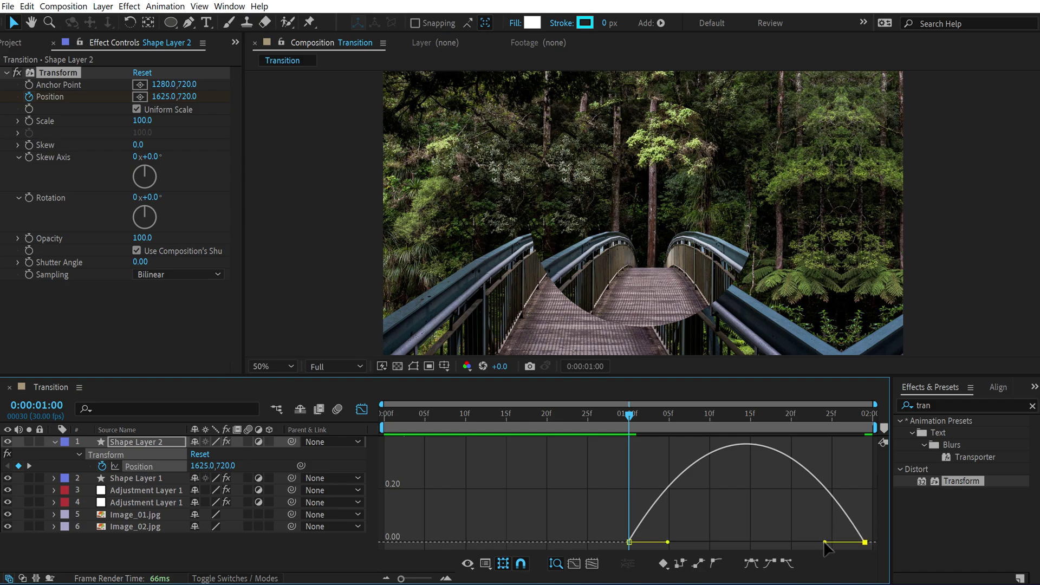
drag(824, 542, 746, 542)
drag(668, 542, 632, 542)
click(540, 416)
key(space)
key(shift+F3)
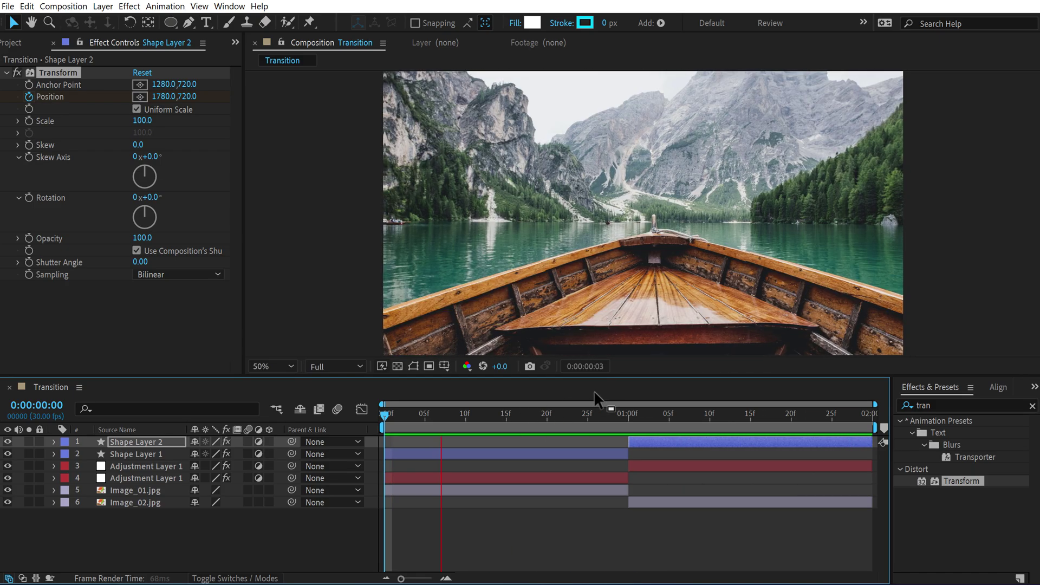
key(space)
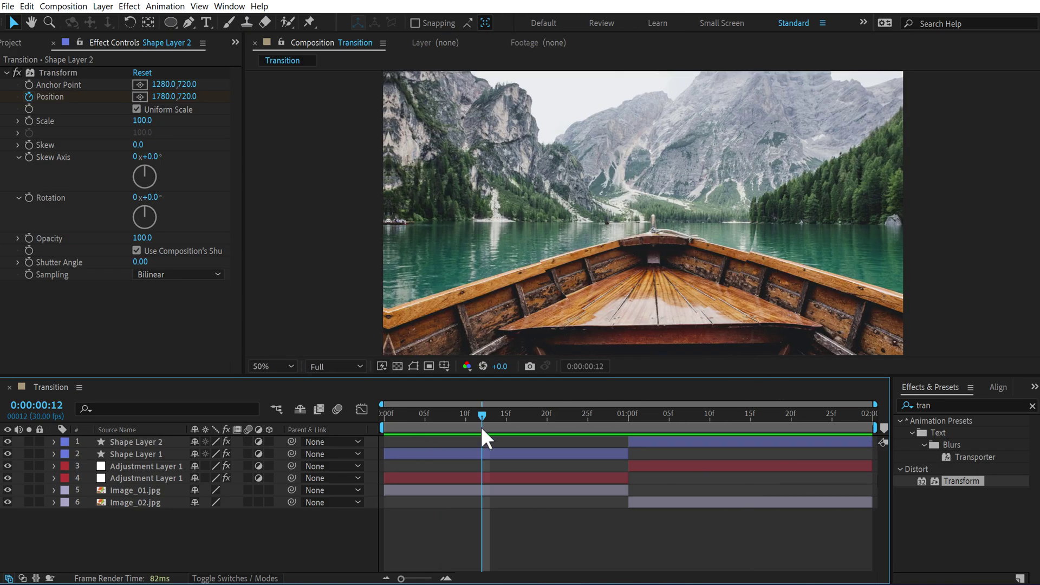
key(space)
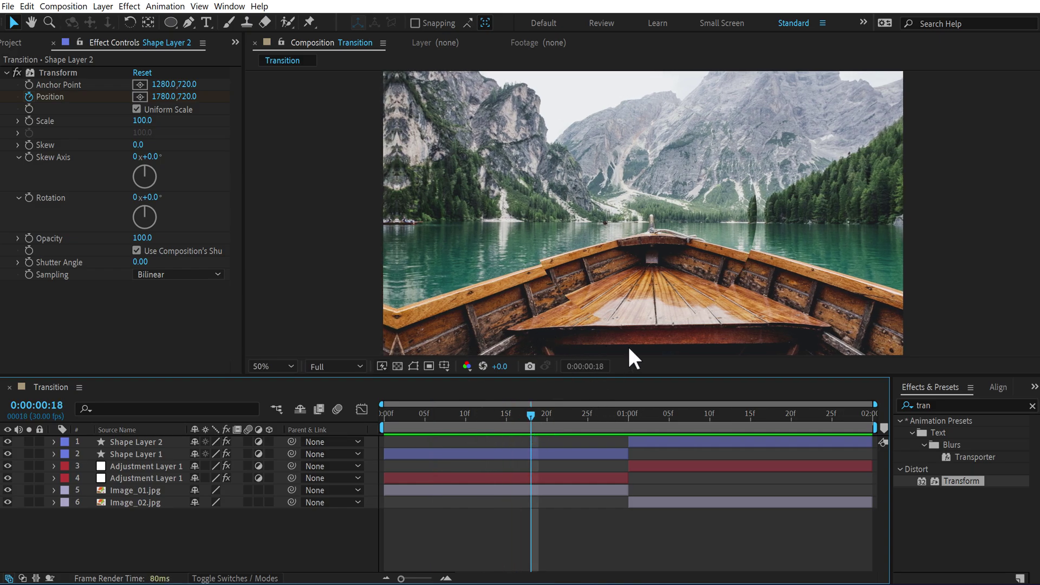
- Draw a rectangle path over the image centre on Shape Layer 1
click(141, 453)
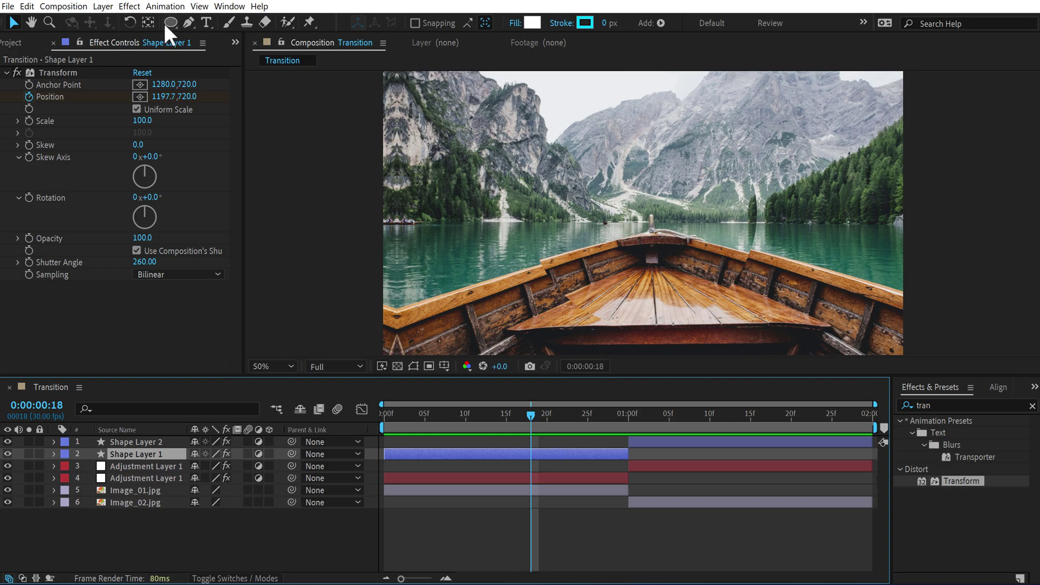
drag(165, 23, 221, 46)
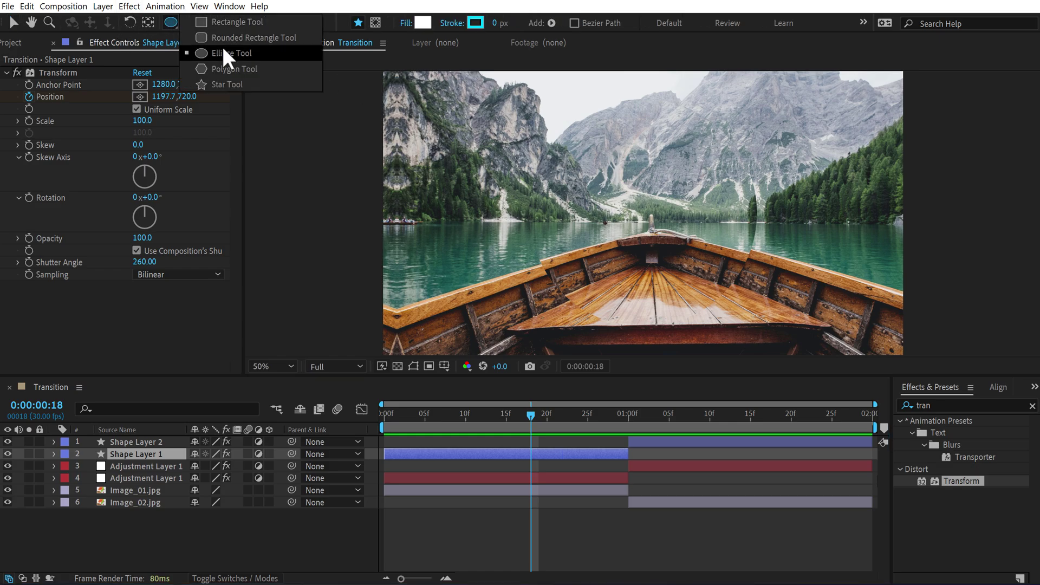
drag(223, 46, 228, 24)
click(126, 454)
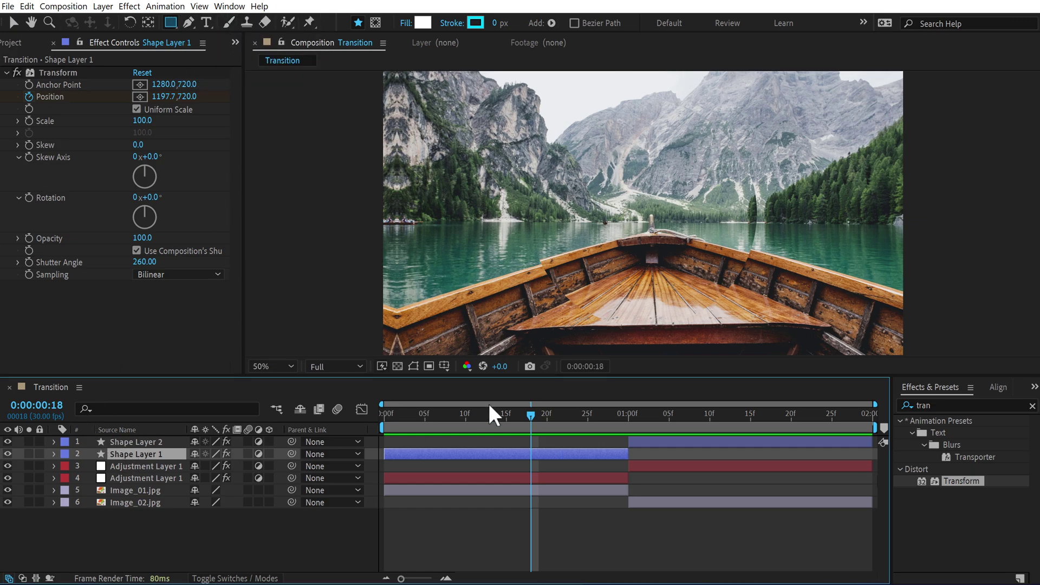
click(413, 366)
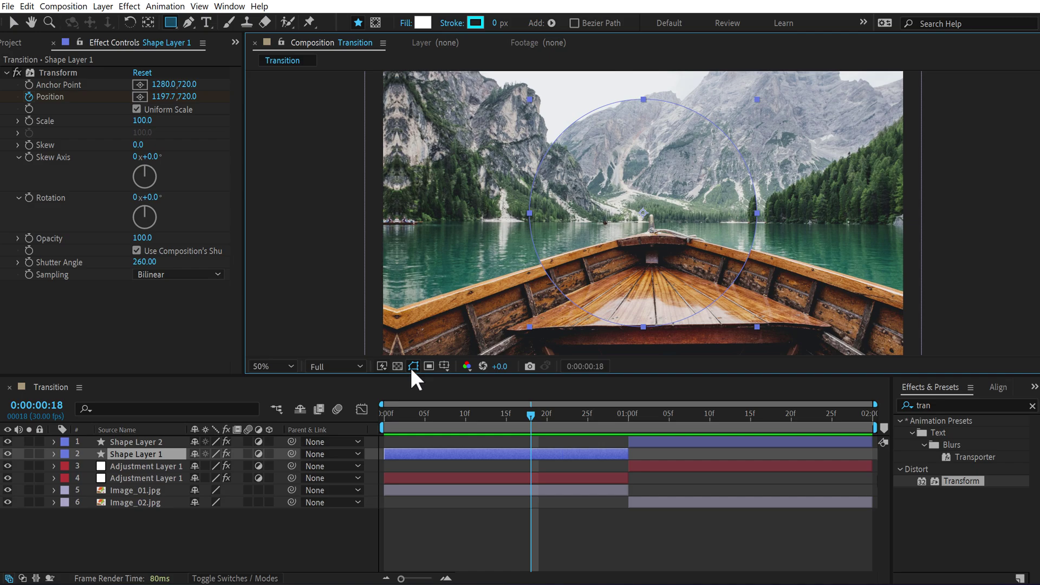
click(653, 222)
mouse_move(643, 212)
mouse_down()
mouse_move(778, 247)
mouse_move(817, 299)
mouse_up()
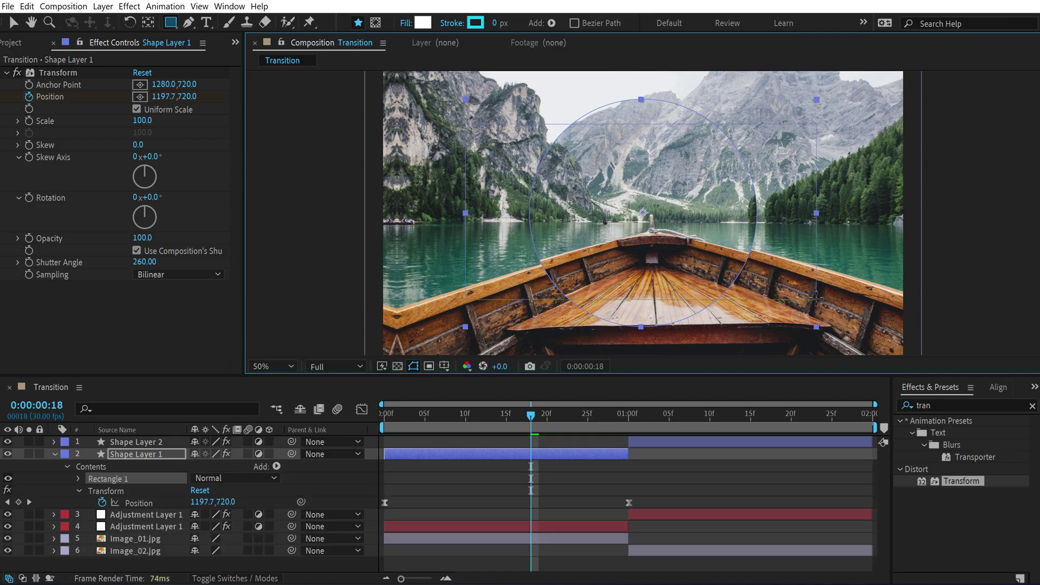
- Hide Ellipse 1 to compare the rectangle alone, then delete Rectangle 1
double_click(67, 466)
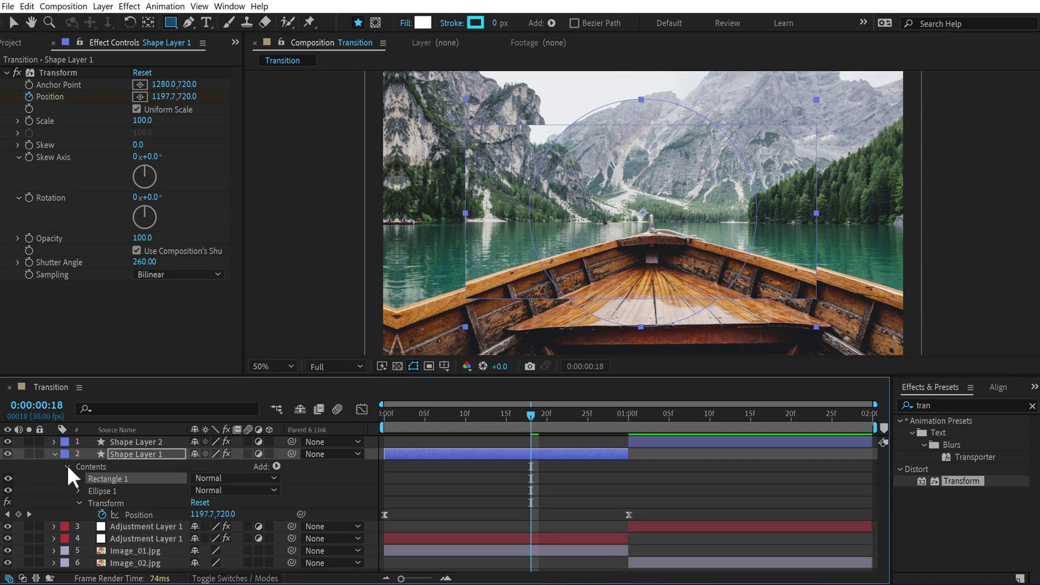
click(8, 490)
drag(428, 420, 462, 424)
key(ctrl+z)
key(Delete)
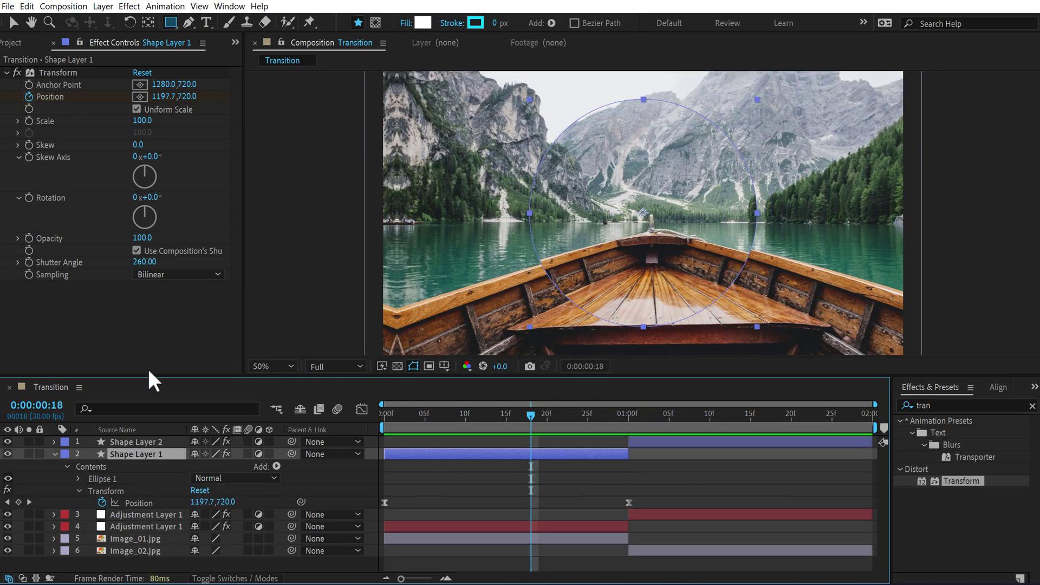
- Hide the Image_01.jpg and Image_02.jpg layers in the Transition comp
click(53, 455)
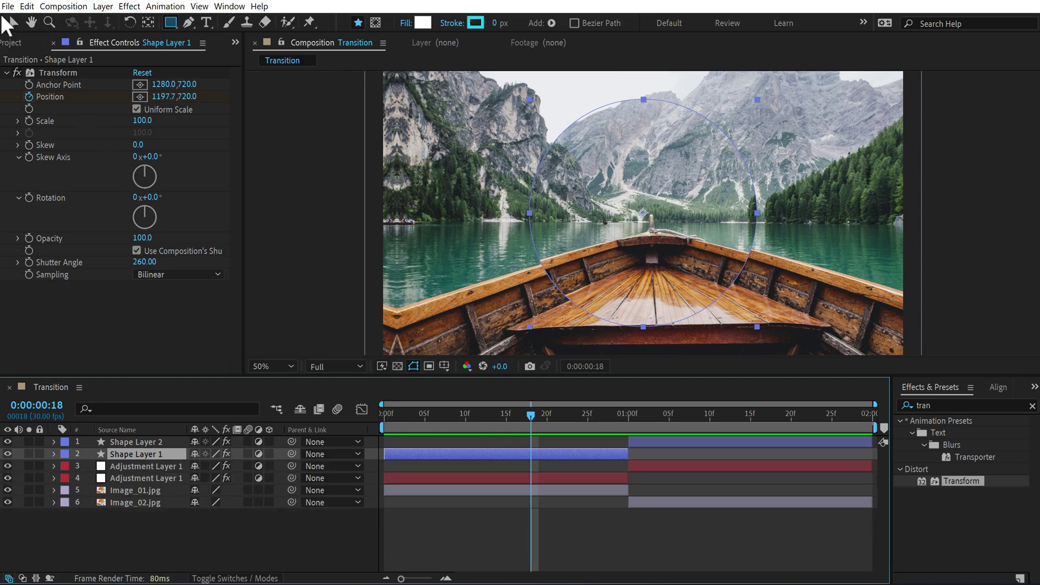
click(13, 23)
drag(101, 539, 137, 493)
click(7, 488)
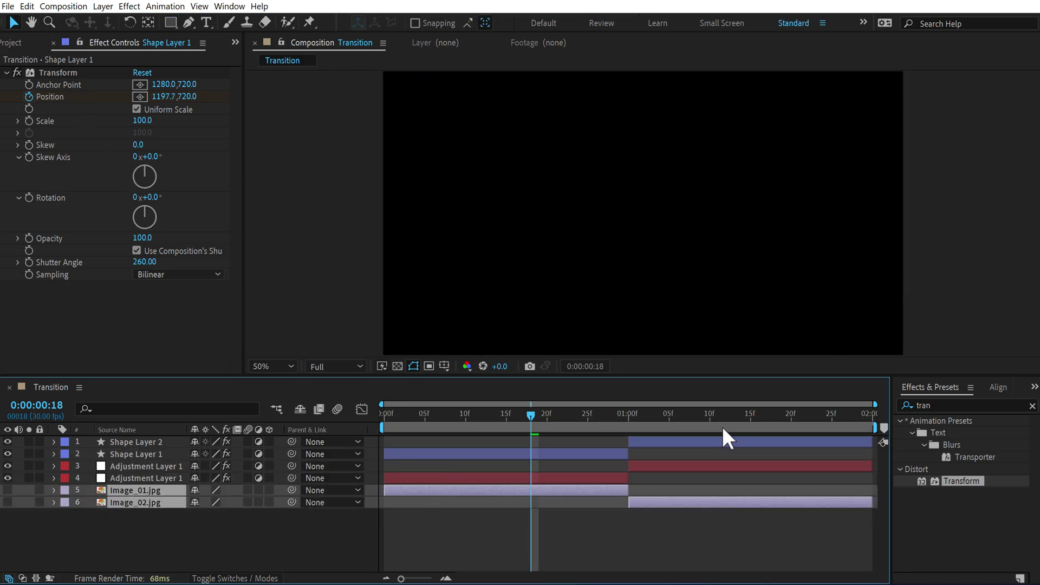
click(146, 477)
- Create a new composition named 'Render'
click(21, 42)
click(76, 268)
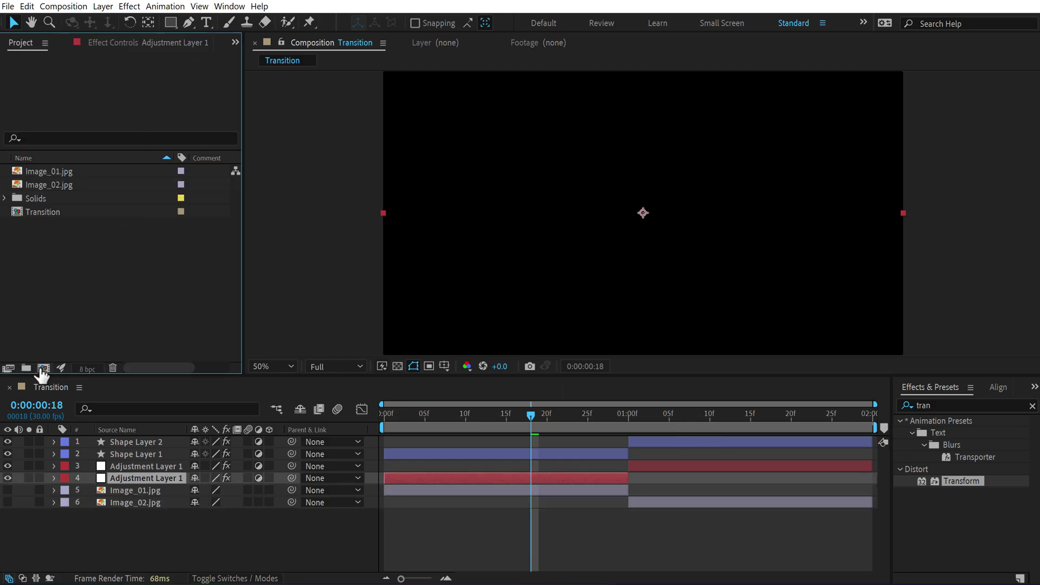
click(44, 368)
text(Render)
key(Return)
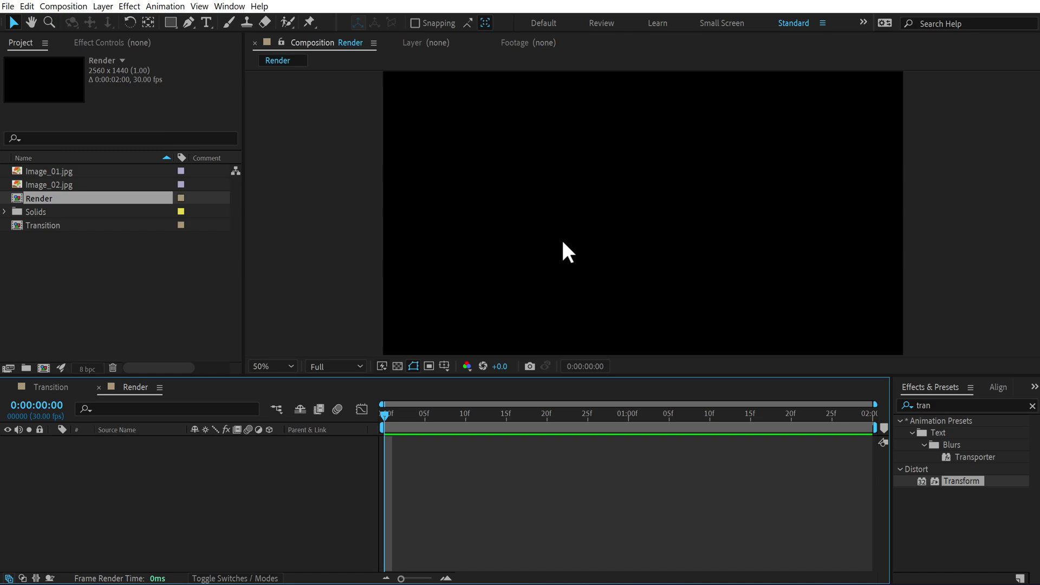
- Add Image_01.jpg to Render at the start and Image_02.jpg starting at one second
click(54, 255)
drag(30, 172, 140, 466)
drag(529, 418, 629, 422)
drag(51, 184, 638, 438)
- Set the Render composition's duration to 10 seconds
key(ctrl+k)
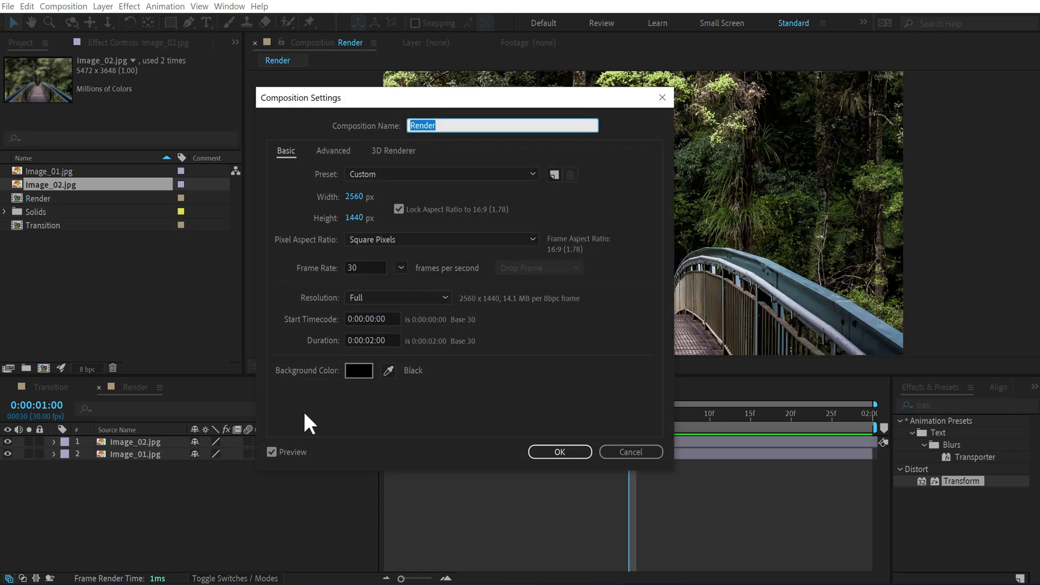
click(393, 340)
text(10)
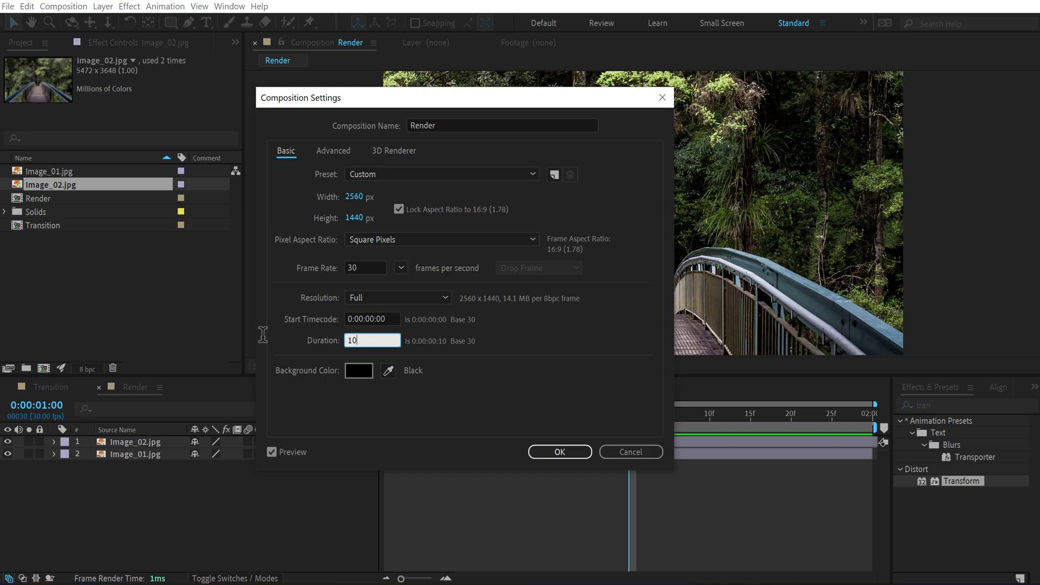
text(.)
click(558, 452)
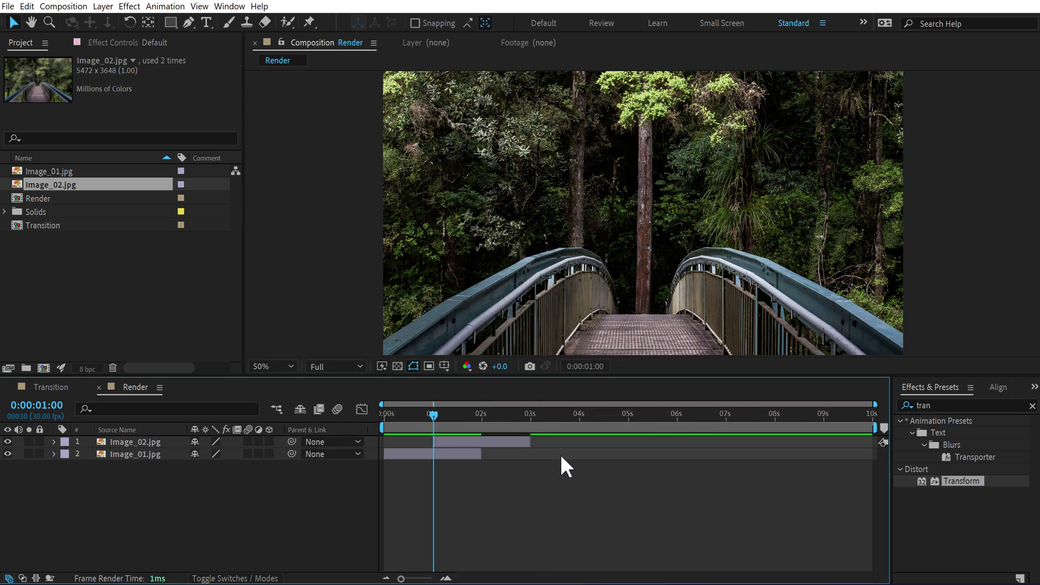
- Extend Image_02.jpg to about 6.4 s, trim Image_01.jpg, and scale them to 52% and 61%
drag(526, 441, 694, 441)
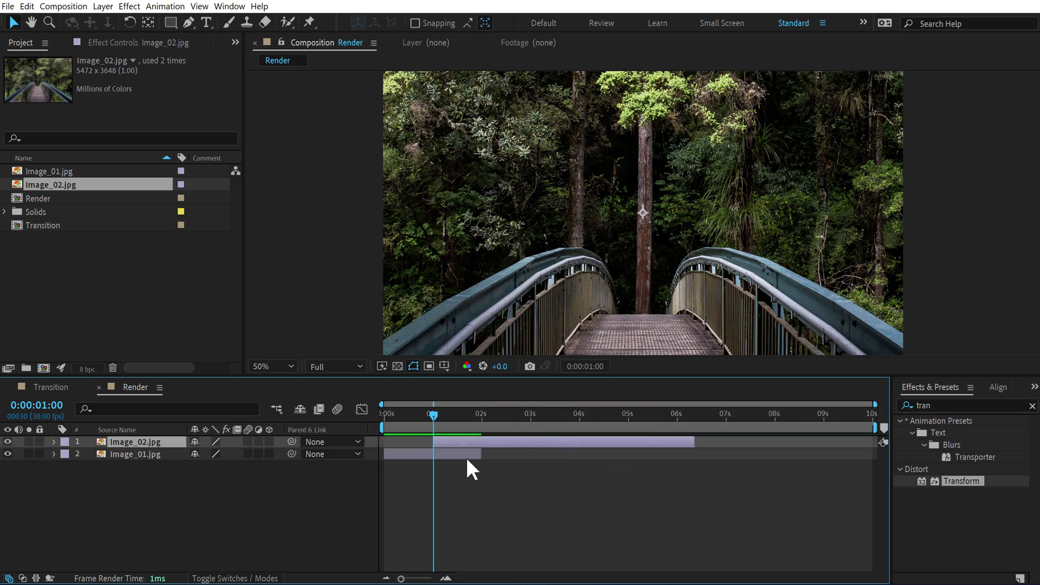
drag(482, 454, 454, 454)
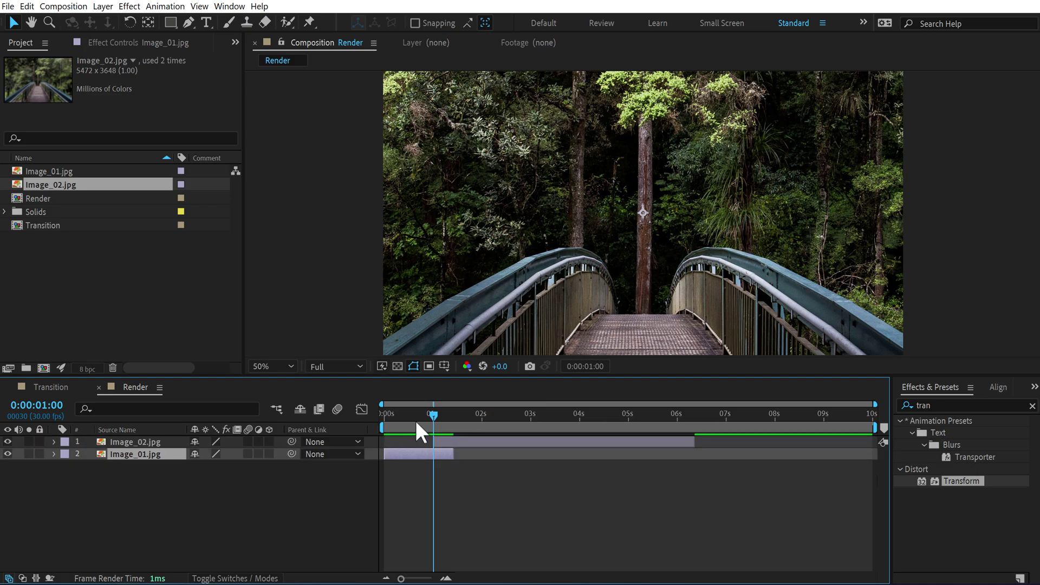
drag(415, 421, 411, 421)
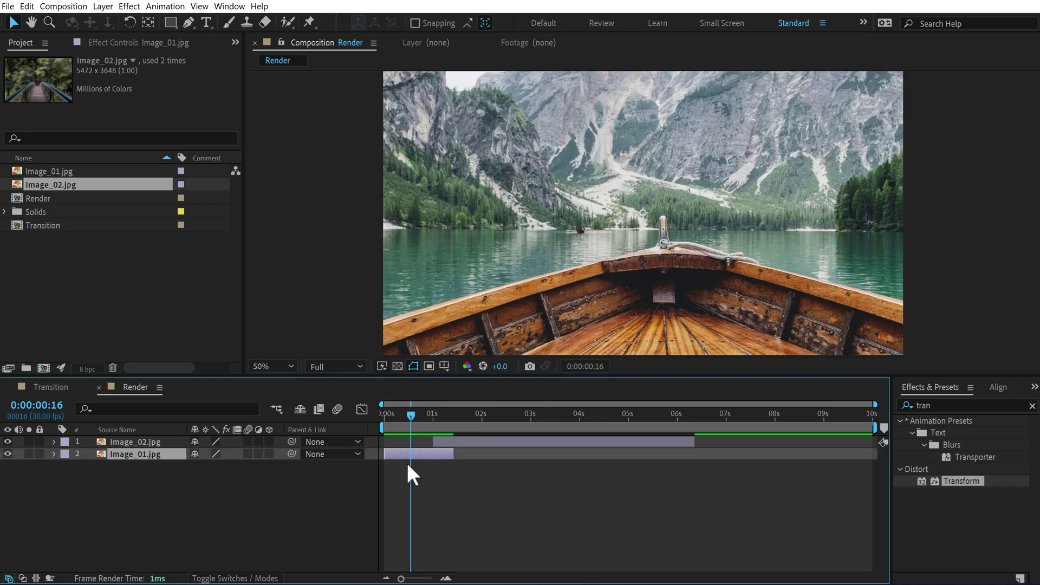
key(s)
mouse_move(230, 467)
mouse_down()
mouse_move(206, 470)
mouse_move(217, 456)
mouse_up()
click(507, 414)
click(493, 440)
key(s)
click(216, 515)
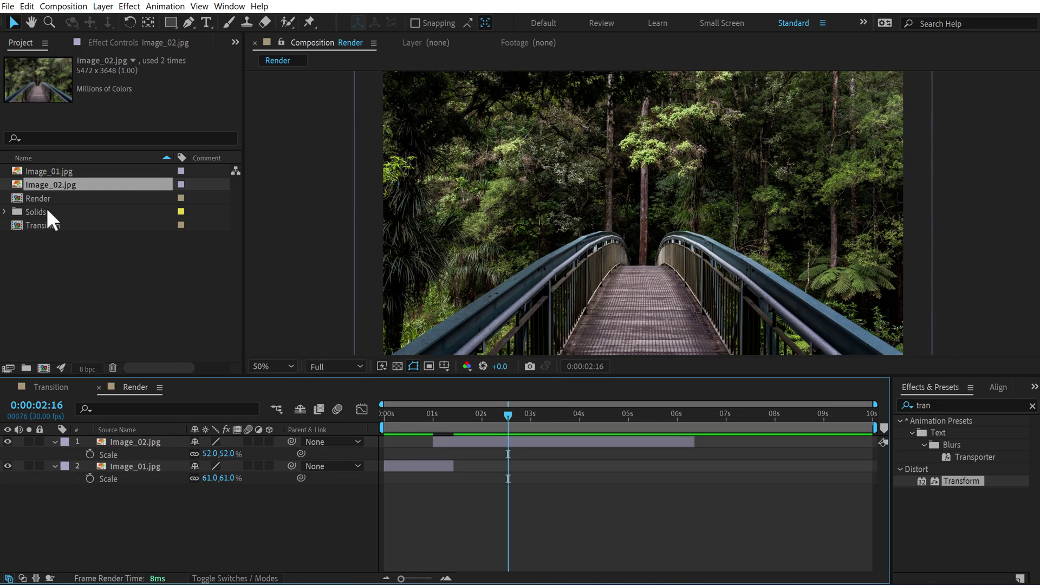
- Place the Transition comp on top of the photos in the Render timeline
drag(48, 225, 424, 437)
scroll(549, 440, up, 3)
scroll(550, 440, down, 2)
mouse_move(550, 425)
mouse_down()
mouse_move(567, 424)
mouse_move(450, 437)
mouse_move(467, 420)
mouse_move(536, 418)
mouse_up()
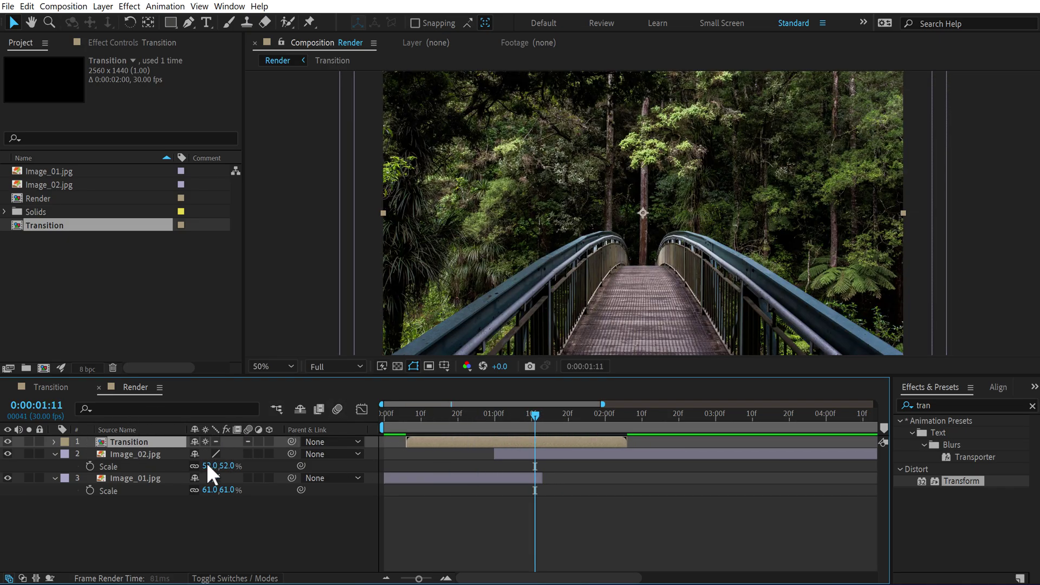
- Enable Collapse Transformations on the Transition layer and give its marker the comment 'Cut'
click(206, 442)
drag(480, 432, 512, 443)
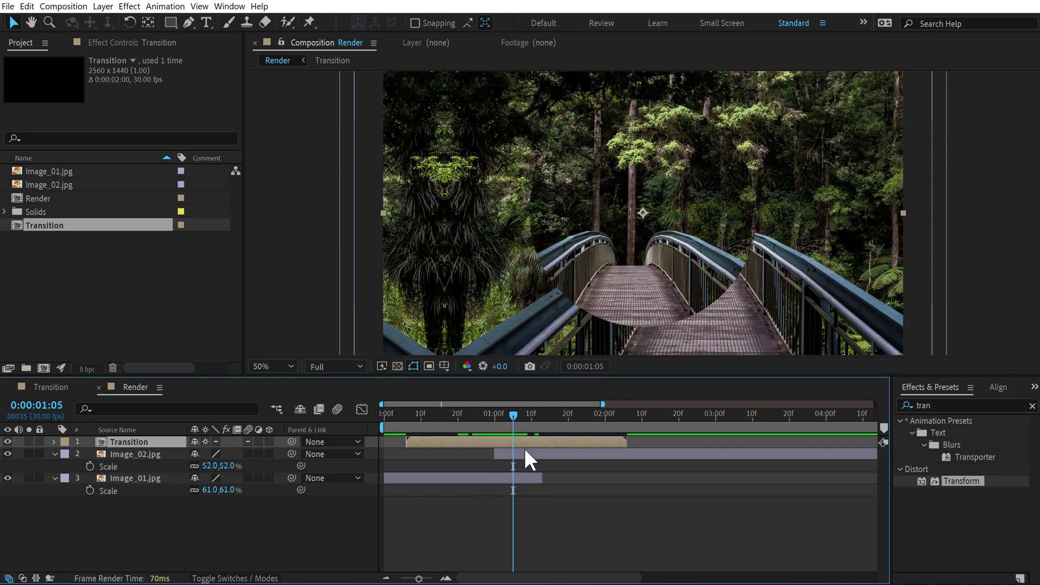
click(499, 442)
right_click(511, 445)
click(539, 454)
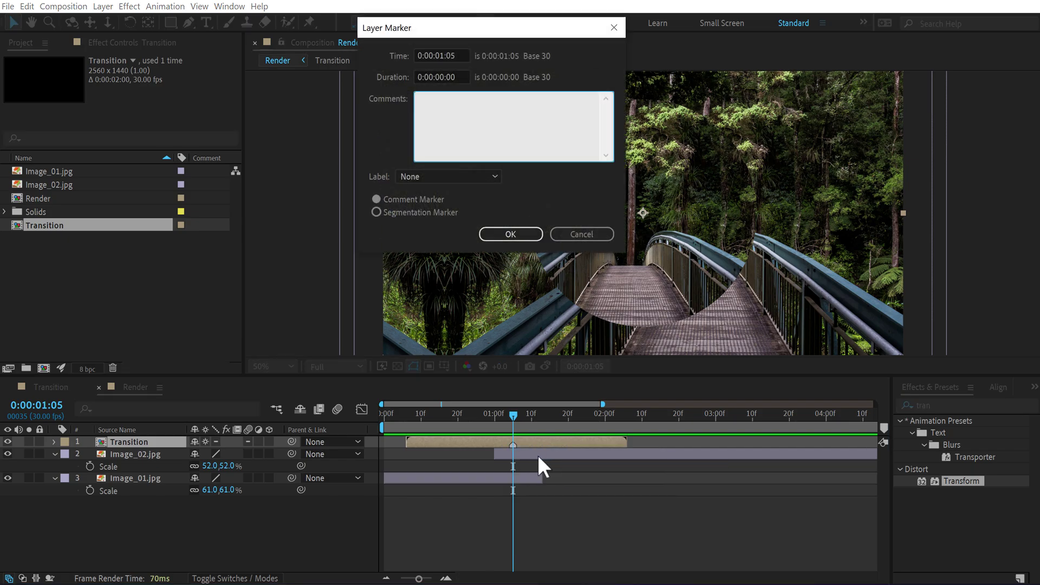
text(Cut)
click(511, 234)
- Slide the Transition layer slightly earlier and preview Render from the beginning
drag(550, 445, 533, 445)
click(485, 417)
key(Home)
key(space)
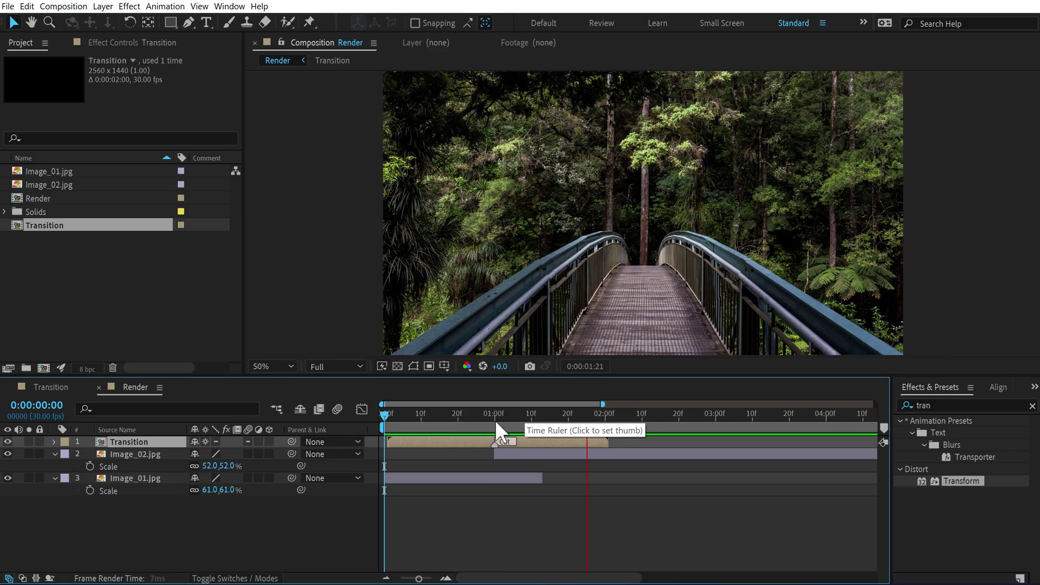
- Move the photo cut to about 5 seconds by shifting Image_02.jpg and extending Image_01.jpg
click(491, 420)
key(semicolon)
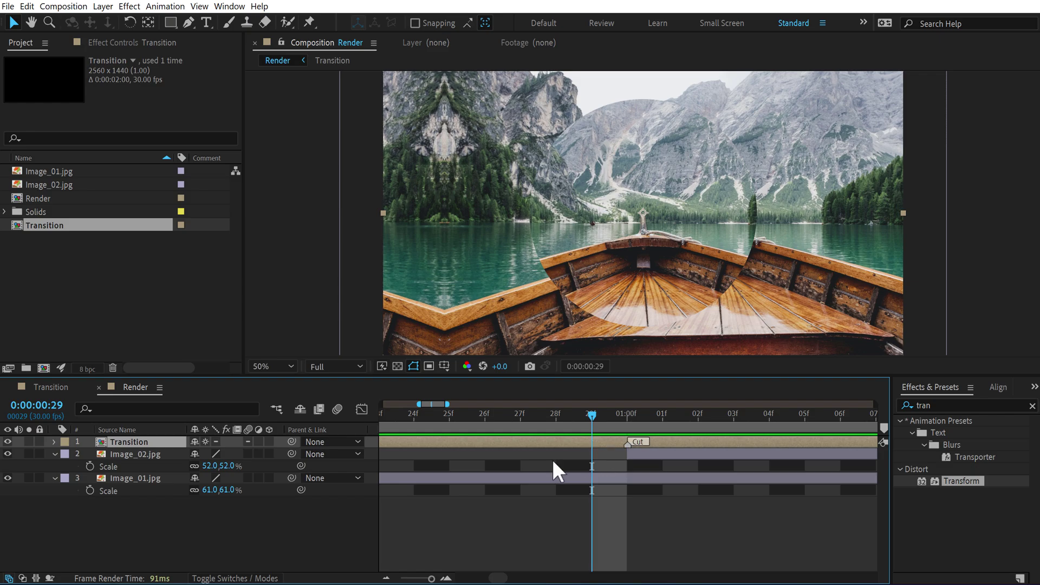
key(semicolon)
key(ctrl+grave)
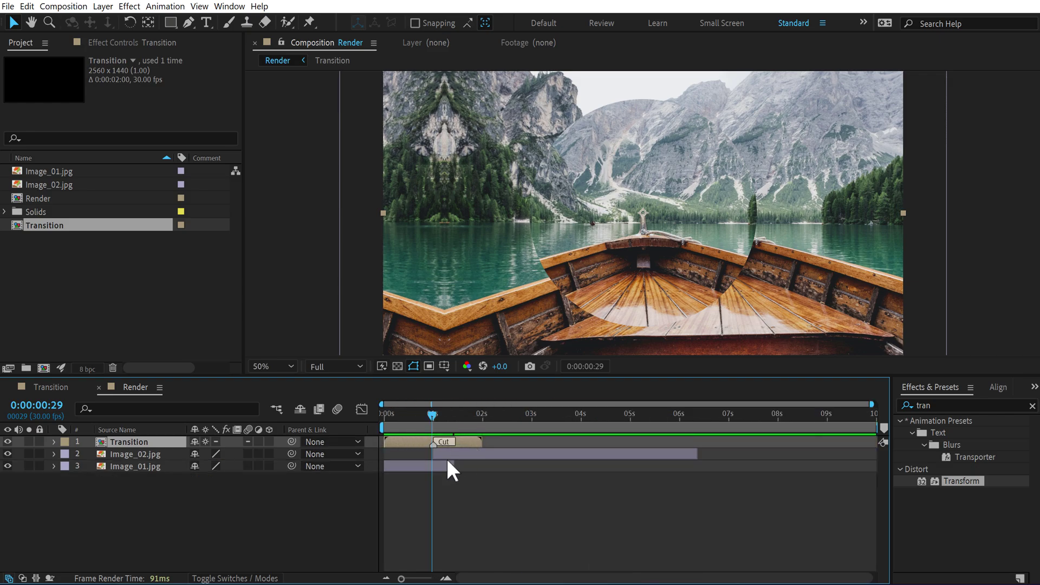
drag(481, 458, 674, 457)
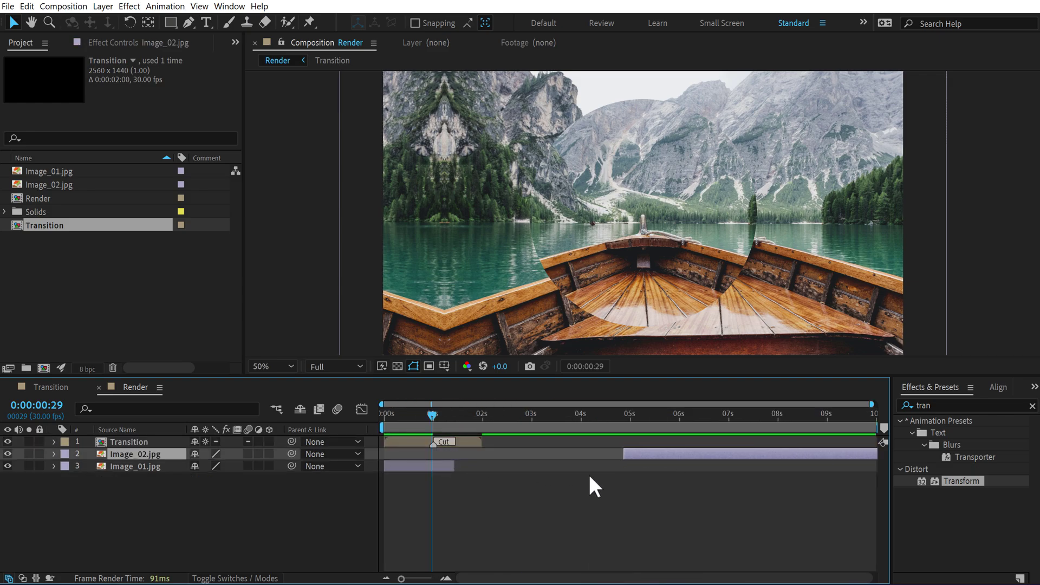
drag(455, 467, 646, 471)
- Line up the Transition layer's Cut marker with the new cut and preview from 3:24
drag(470, 441, 660, 450)
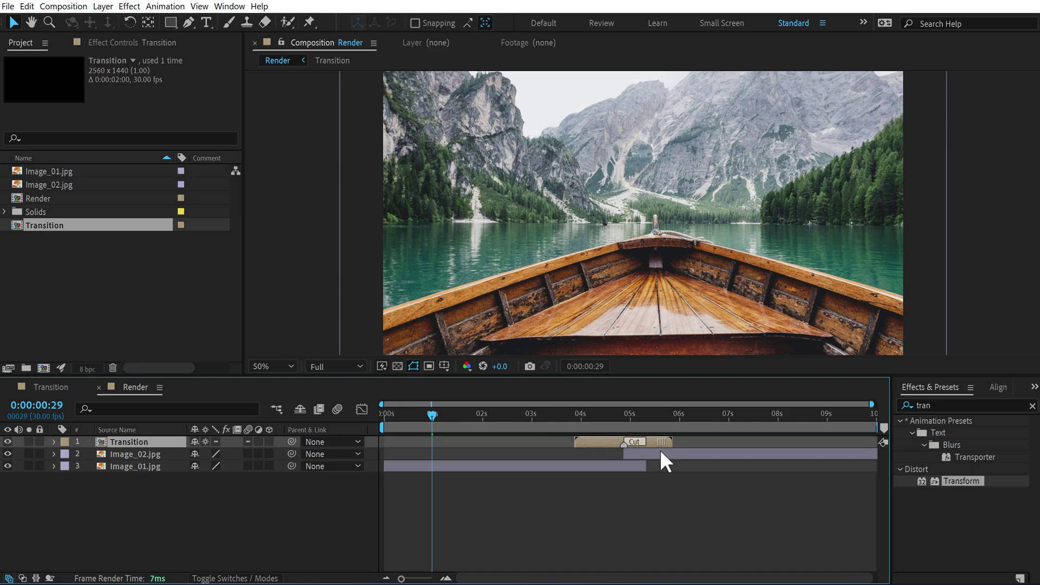
click(571, 415)
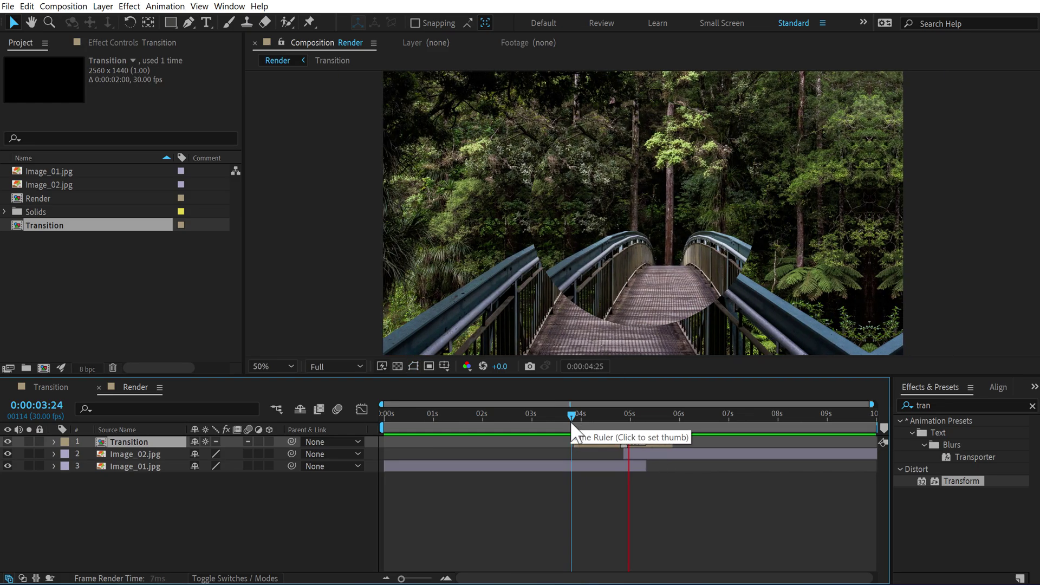
key(space)
key(space)
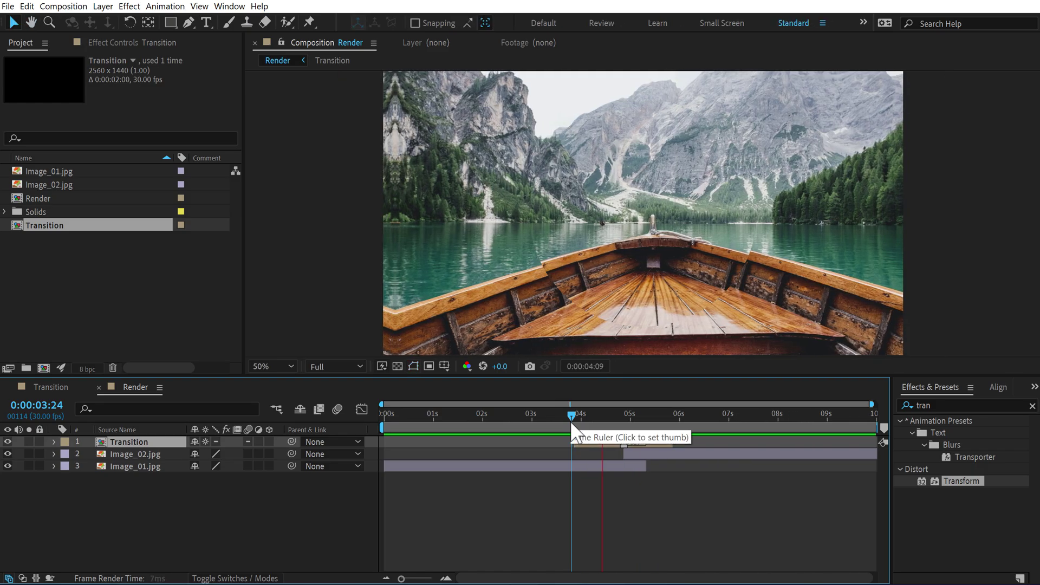
click(575, 420)
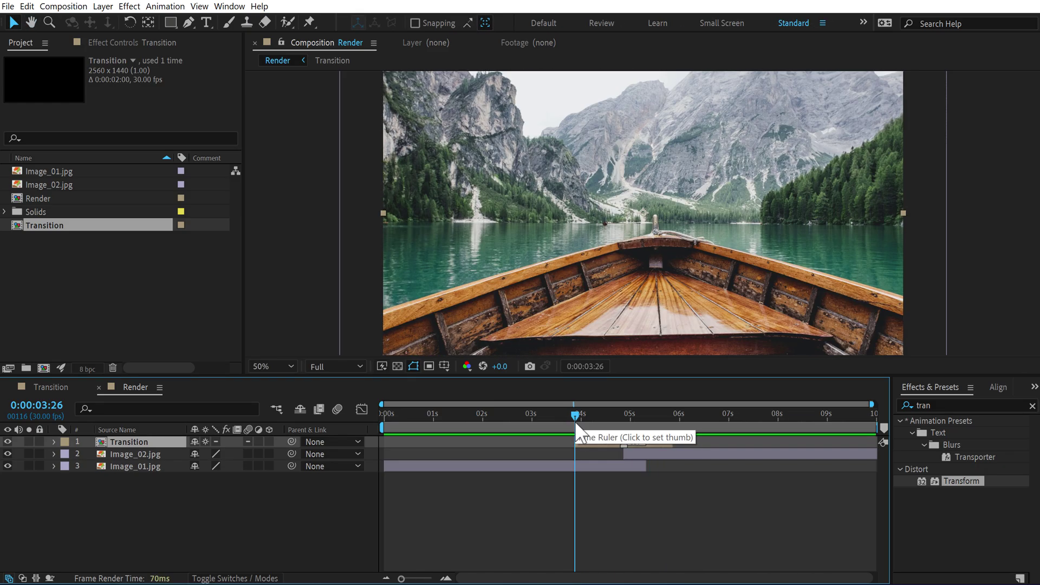